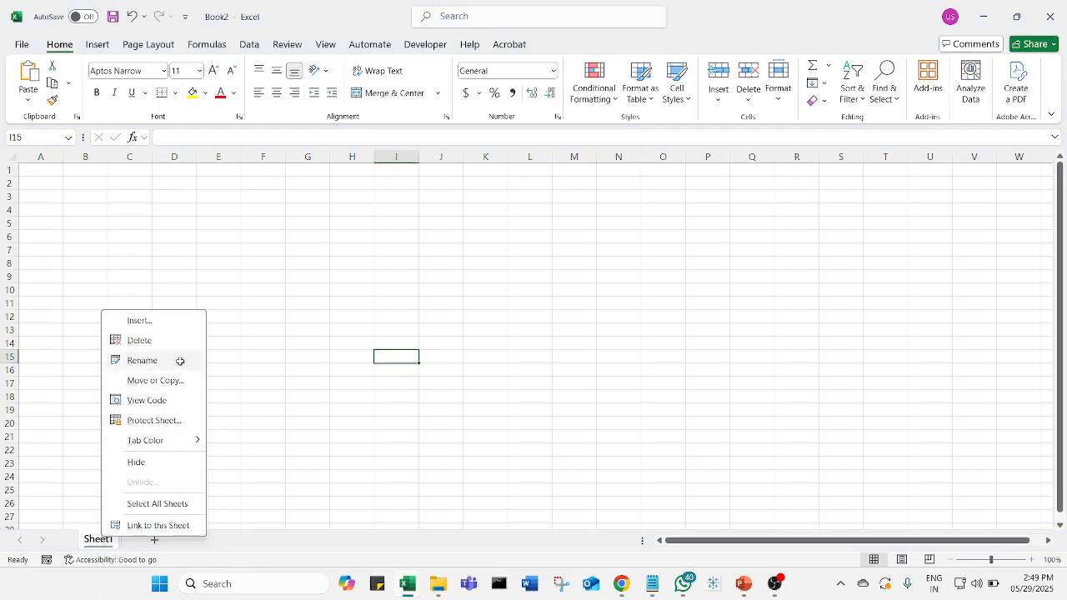
- Rename the Sheet1 worksheet as "Jan sales"
click(180, 360)
text(Jan data)
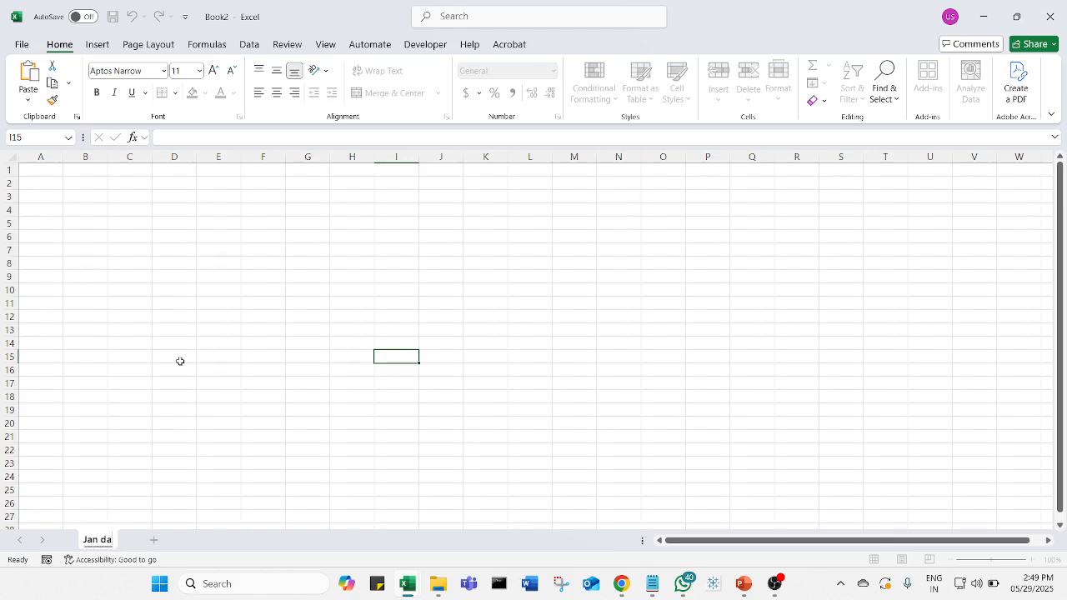
key(BackSpace)
key(BackSpace)
key(BackSpace)
key(BackSpace)
text(sales)
key(Return)
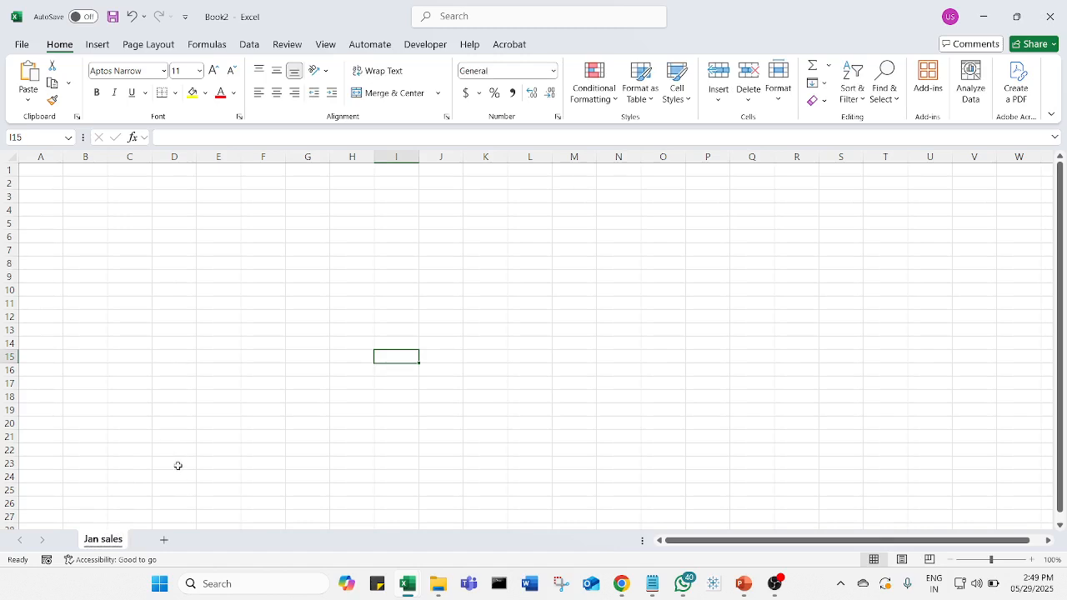
- Add a new worksheet after Jan sales and name it "Feb Sales"
click(163, 540)
right_click(163, 541)
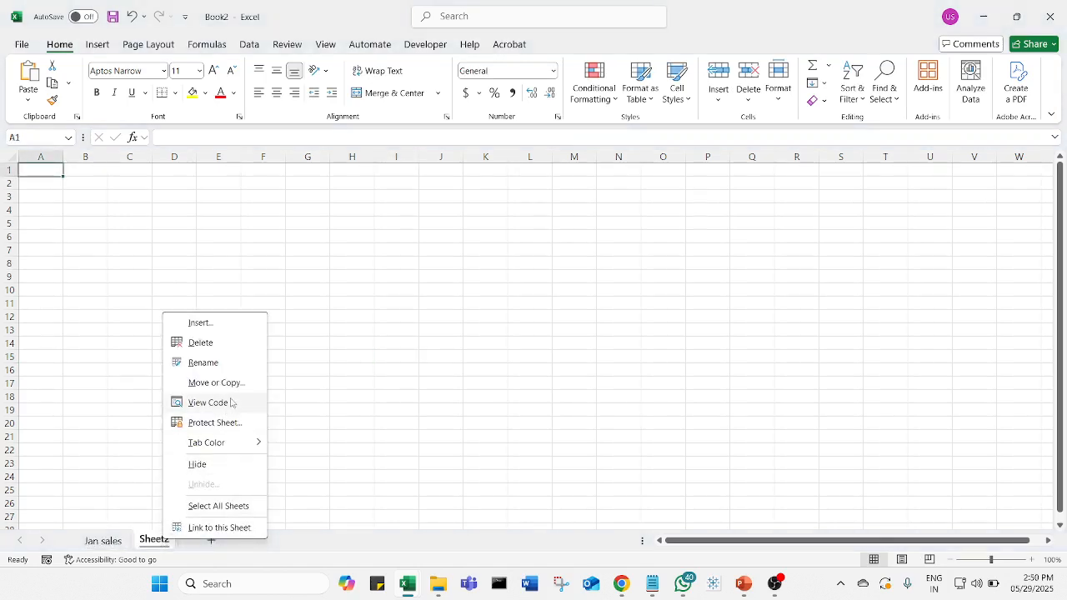
click(250, 363)
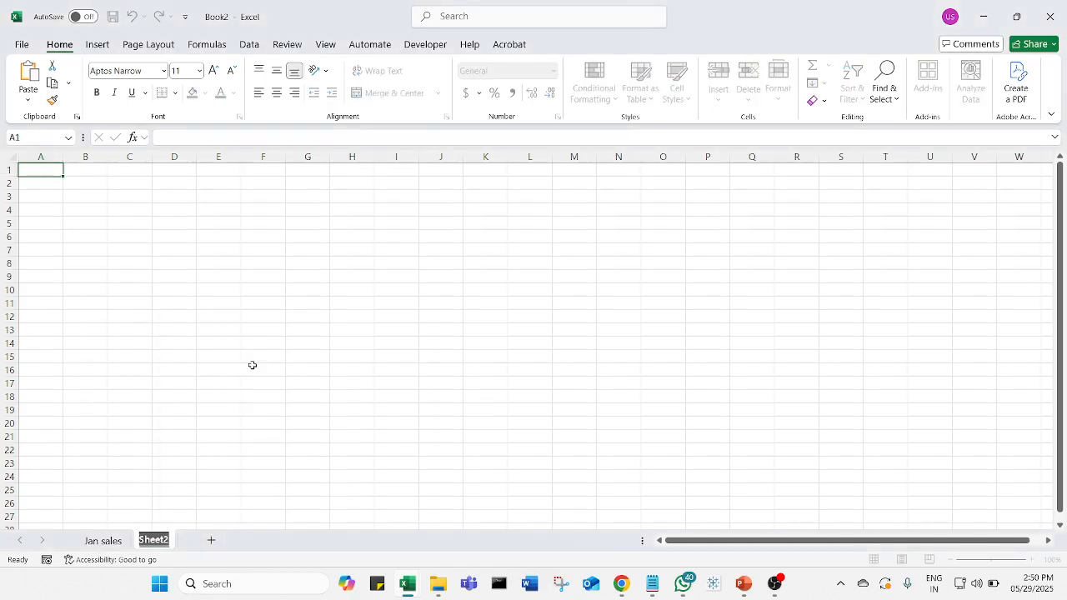
text(Feb Saes)
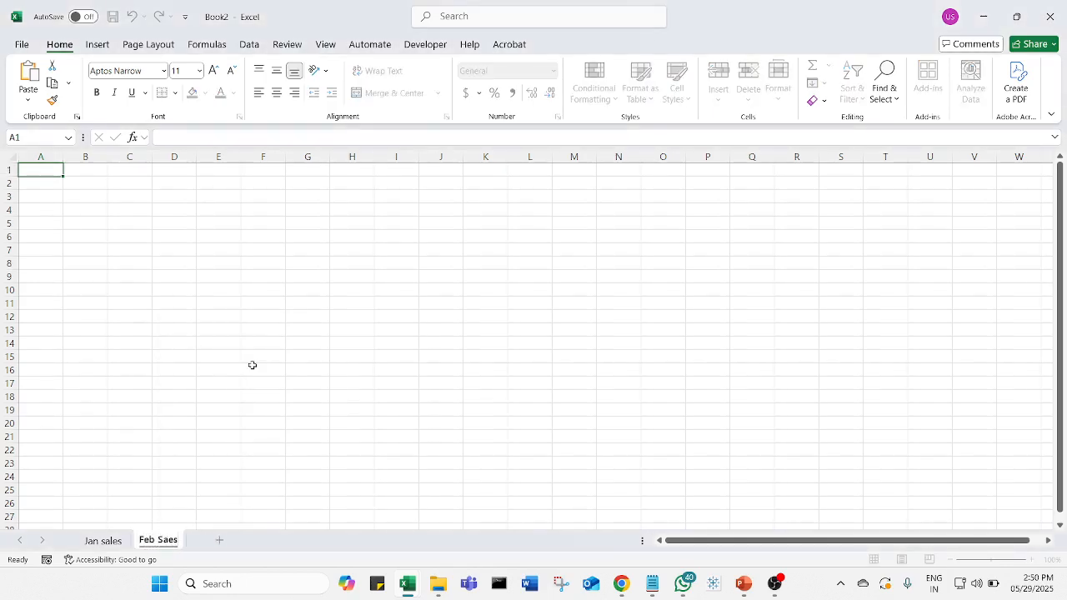
key(BackSpace)
key(BackSpace)
text(les)
key(Return)
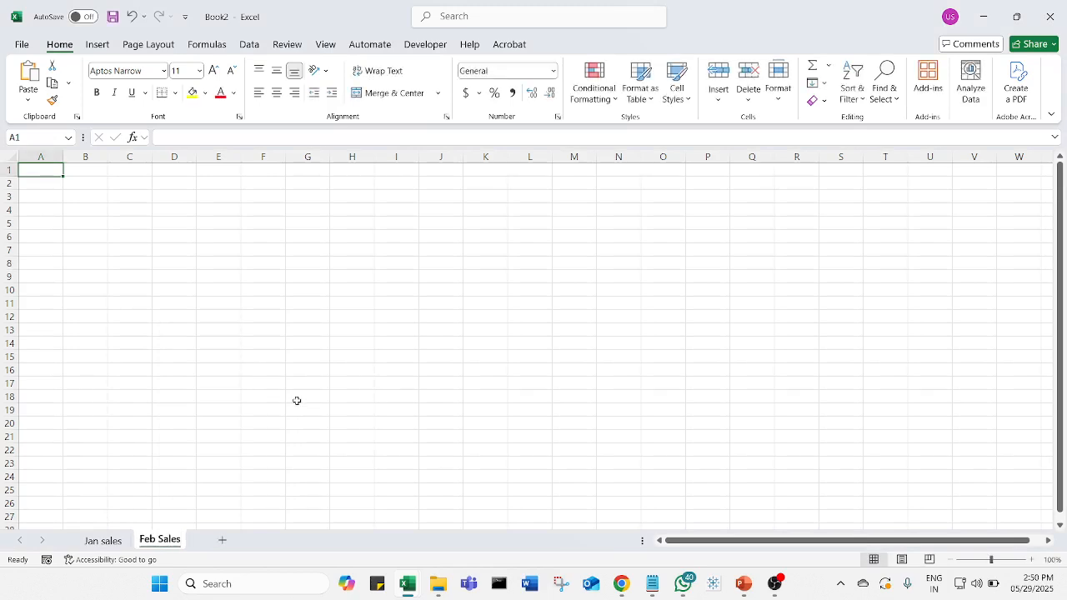
- Enter the headers Product in A1 and Sales in B1 on the Jan sales sheet
click(112, 544)
scroll(105, 449, up, 3)
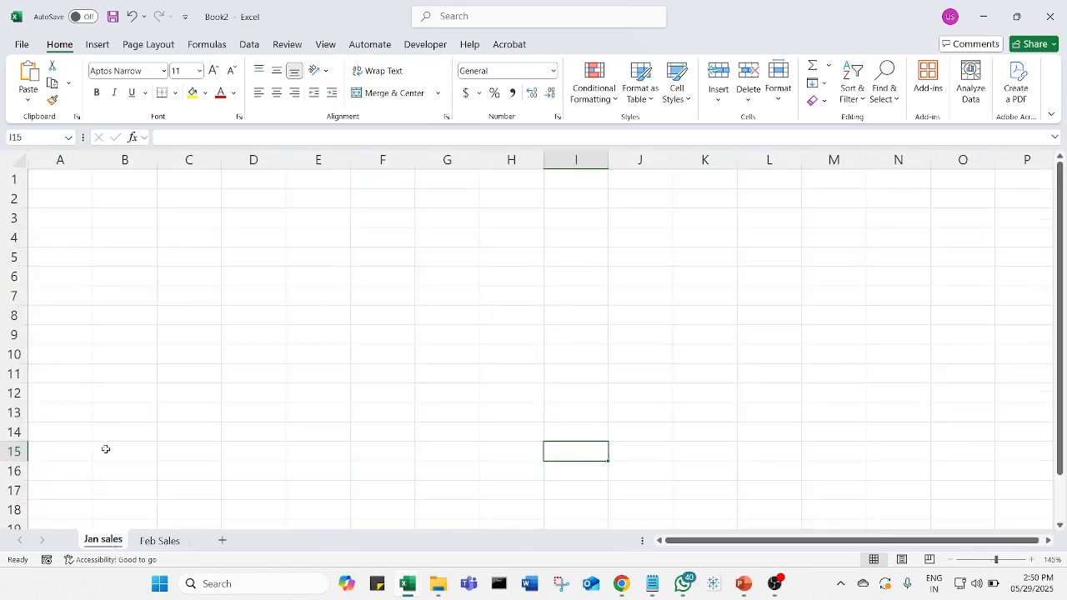
click(63, 178)
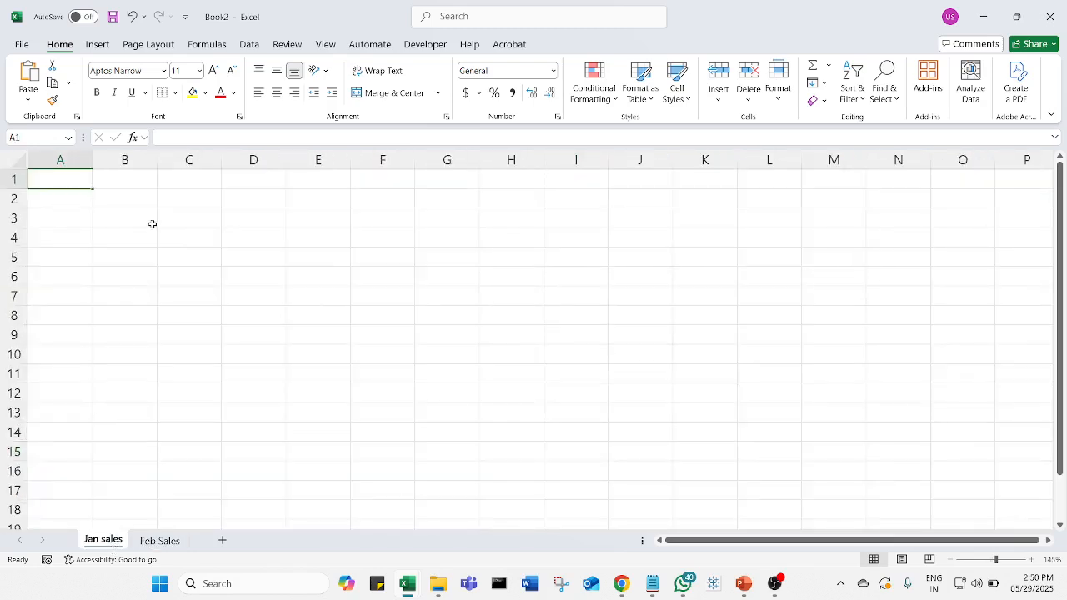
text(Product)
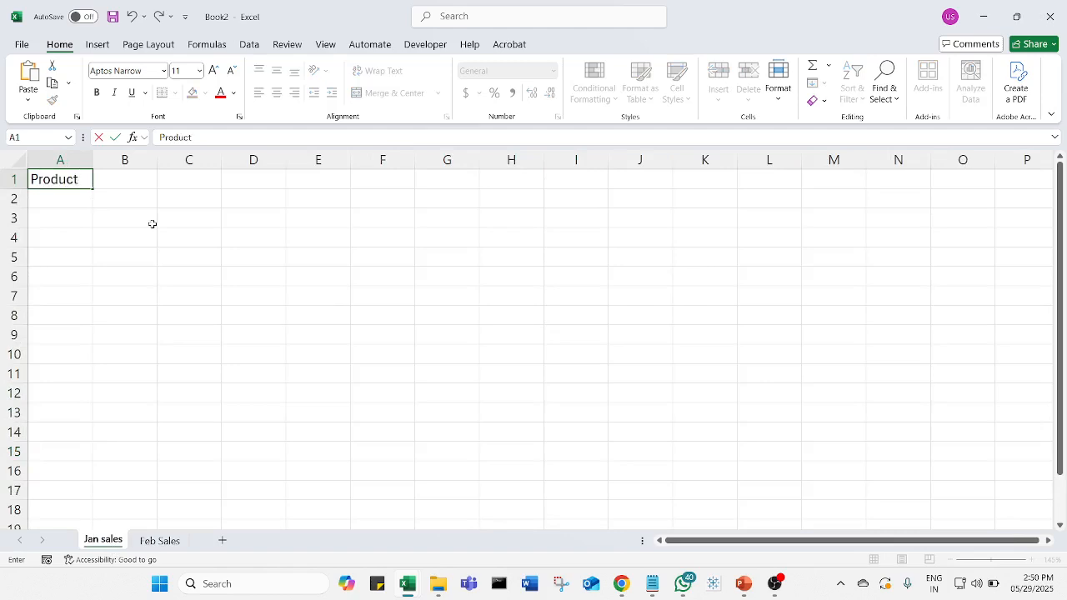
key(Tab)
text(SAles)
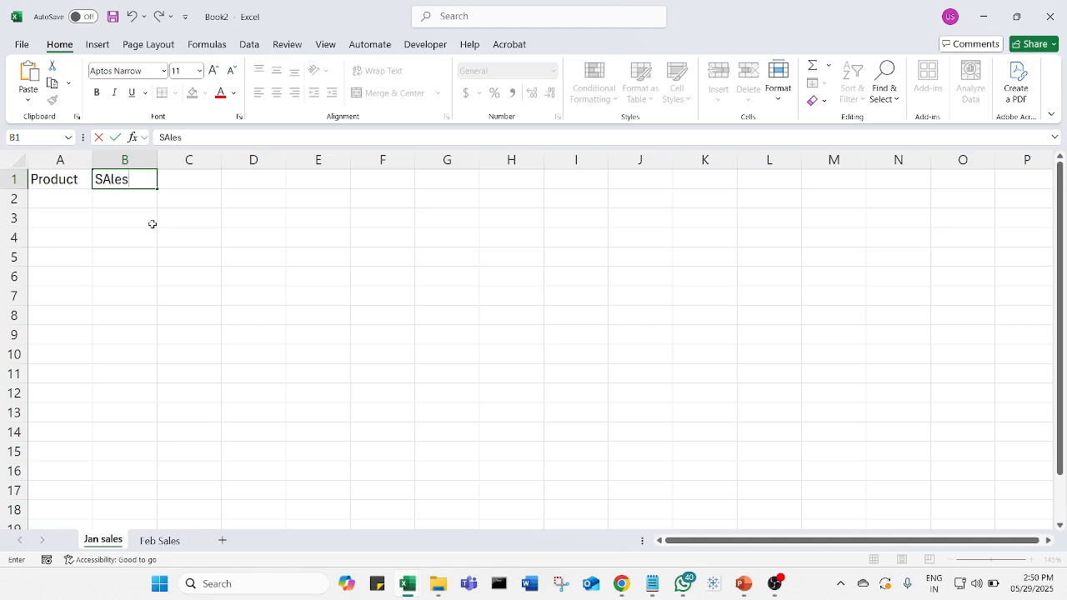
key(Return)
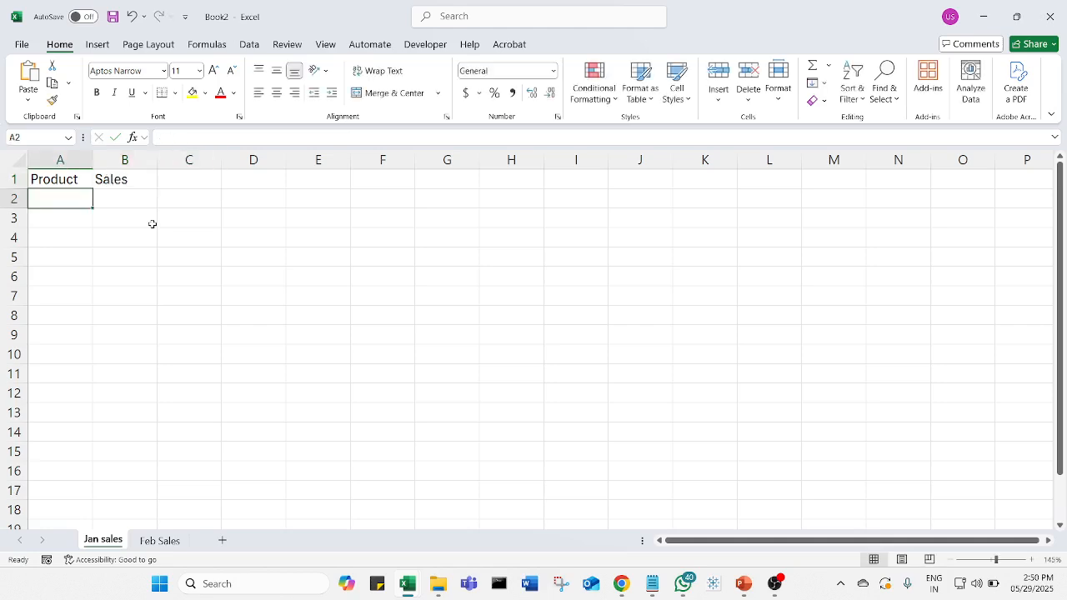
- Fill row 2 with the product Pen and a sales value of 400
text(Pen)
key(Tab)
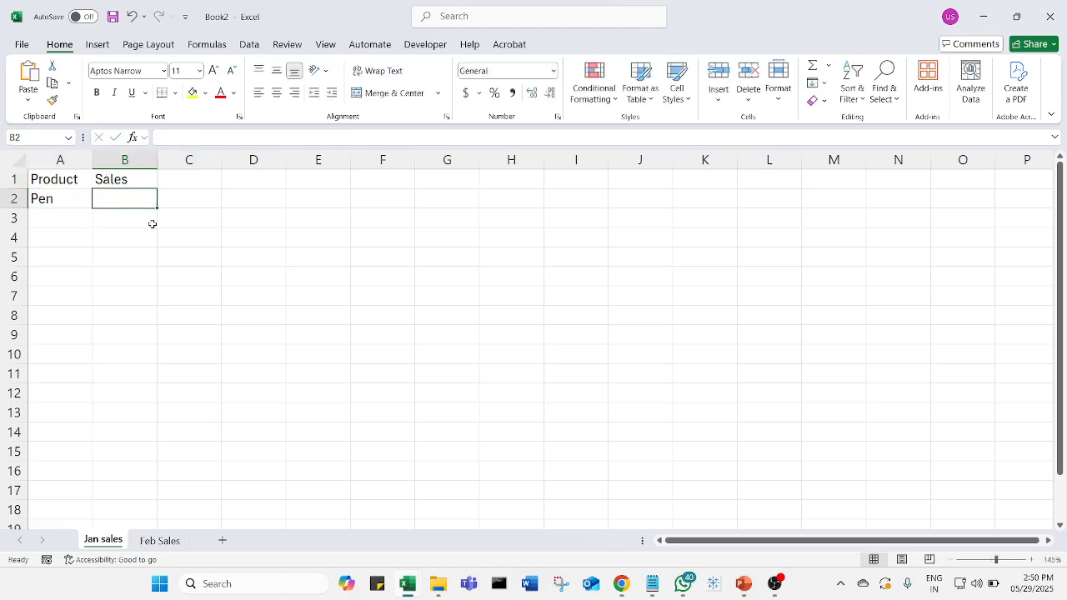
text(40)
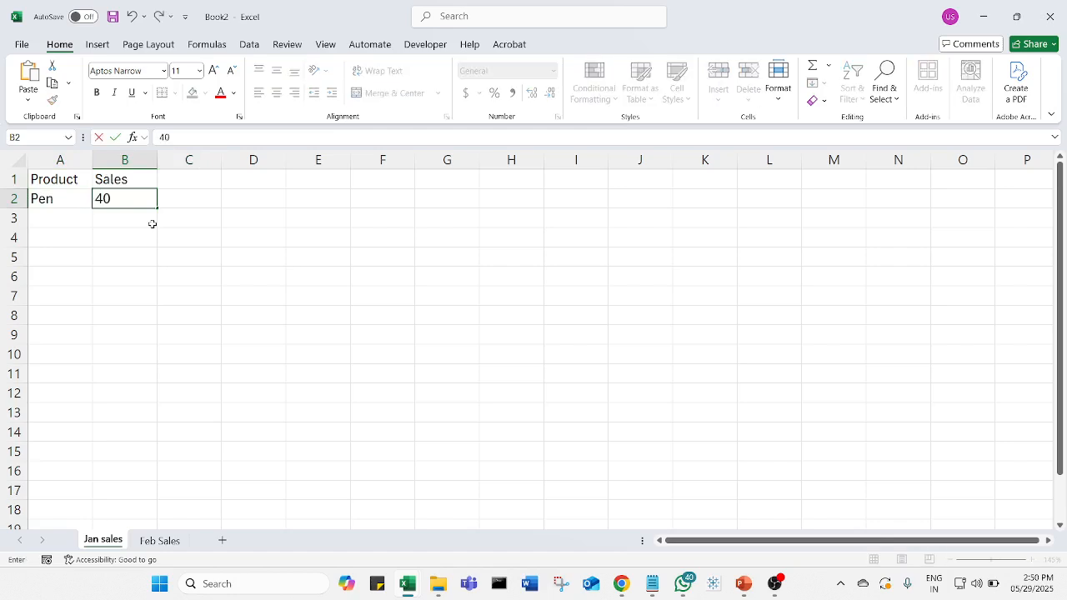
text(0)
key(Return)
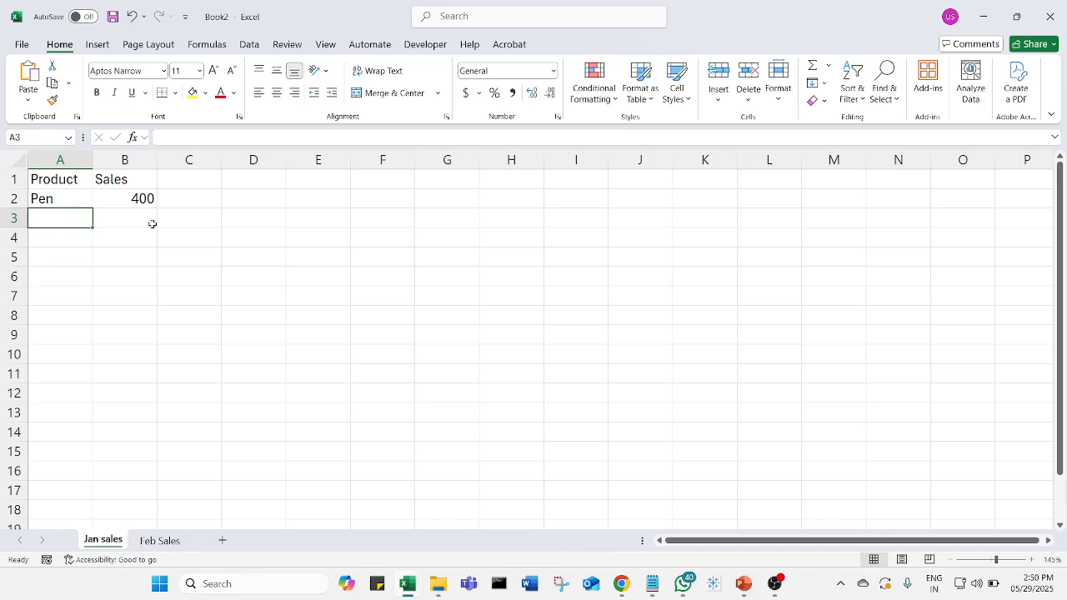
- Fill row 3 with the product Notebooks and a sales value of 700
text(Notebooks)
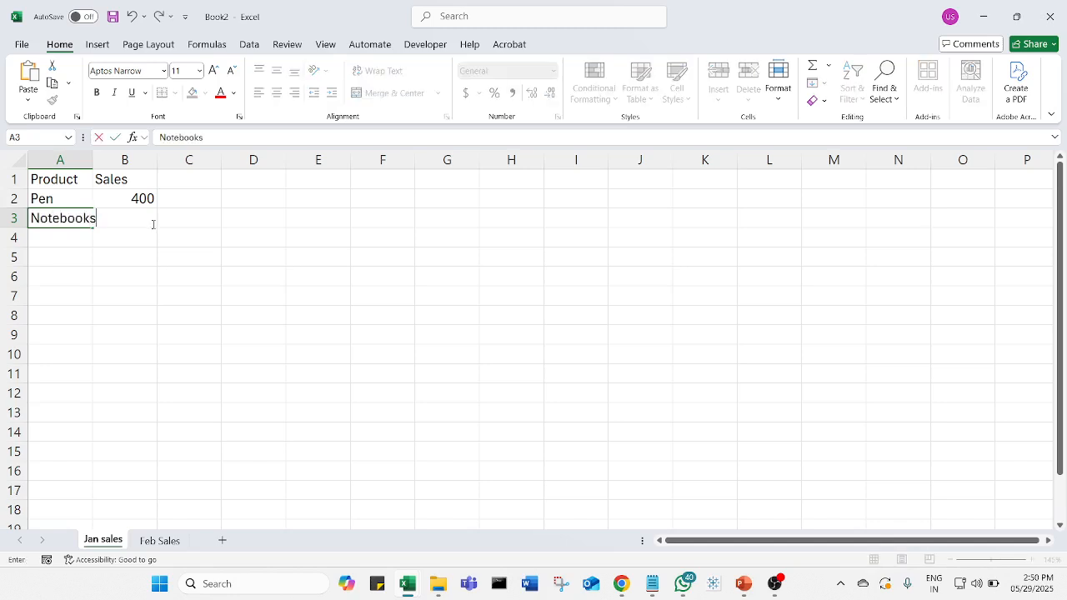
click(152, 223)
text(700)
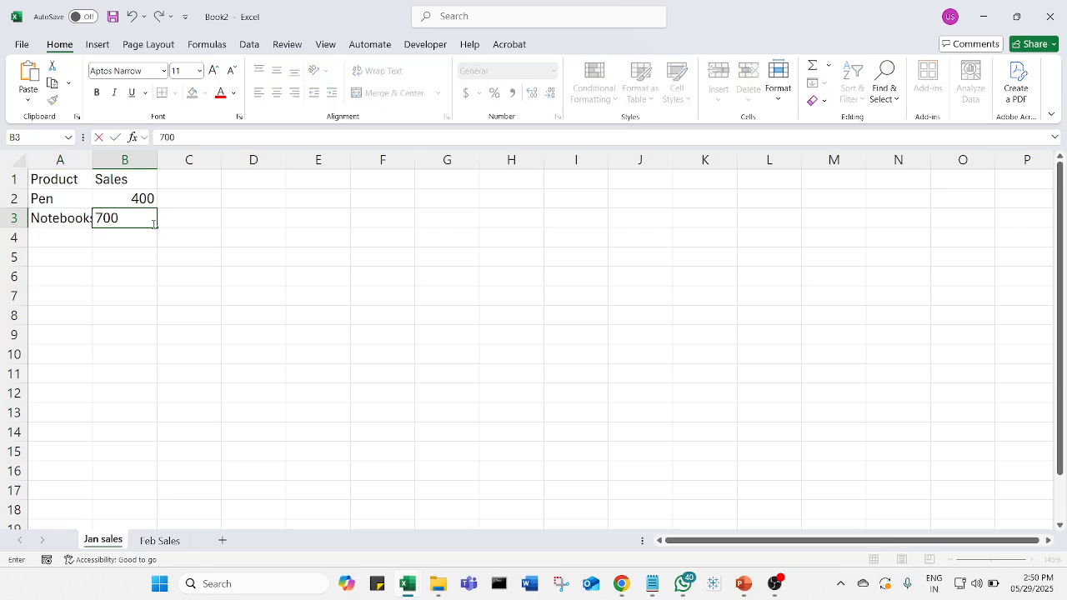
key(Return)
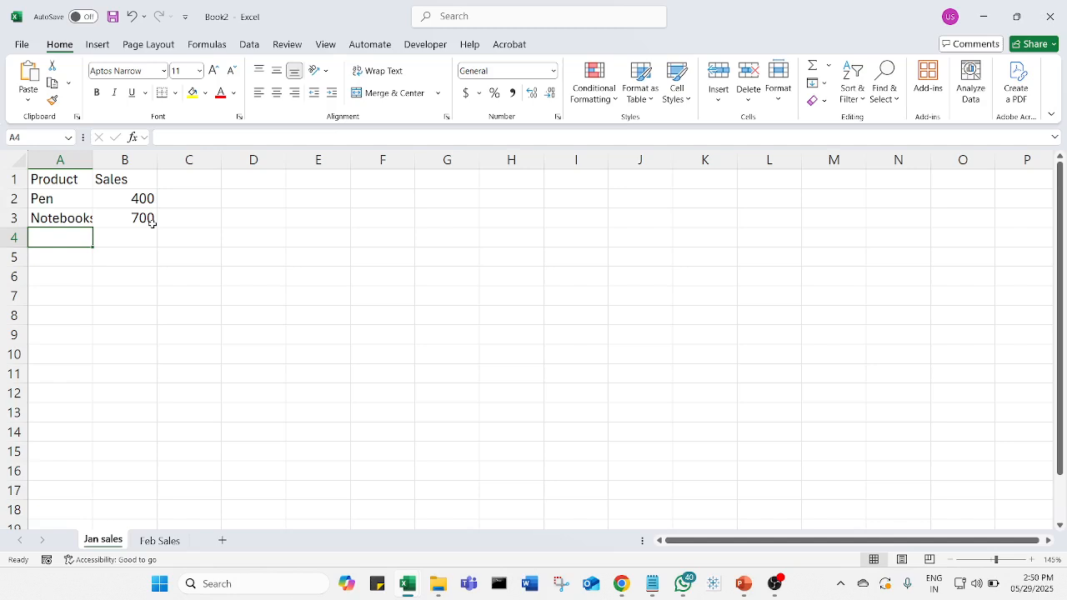
- Fill row 4 with the product Color box and a sales value of 400
text(Col)
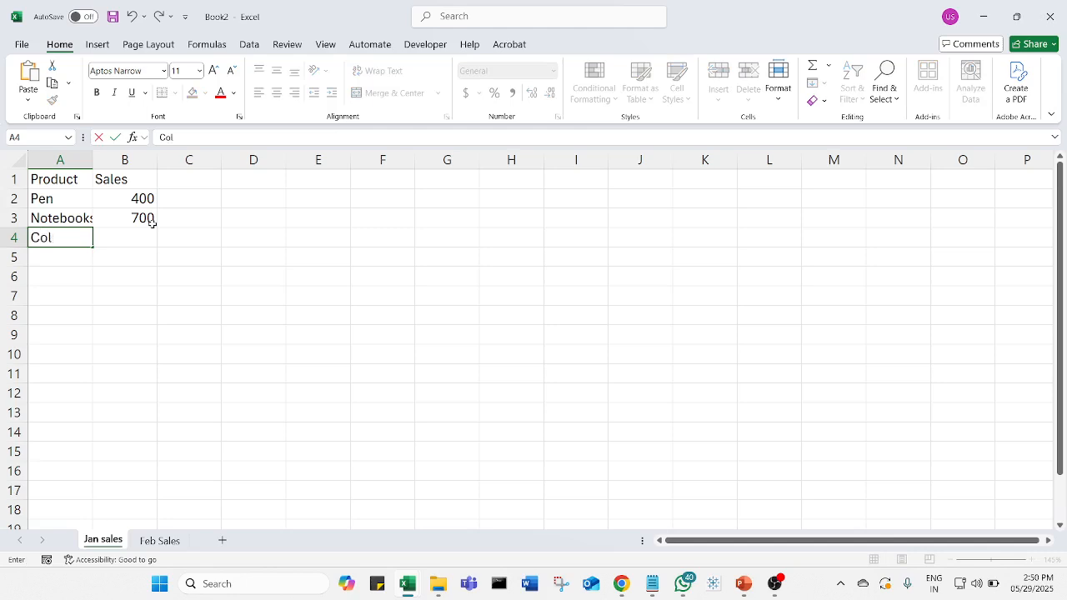
text(or box)
key(Tab)
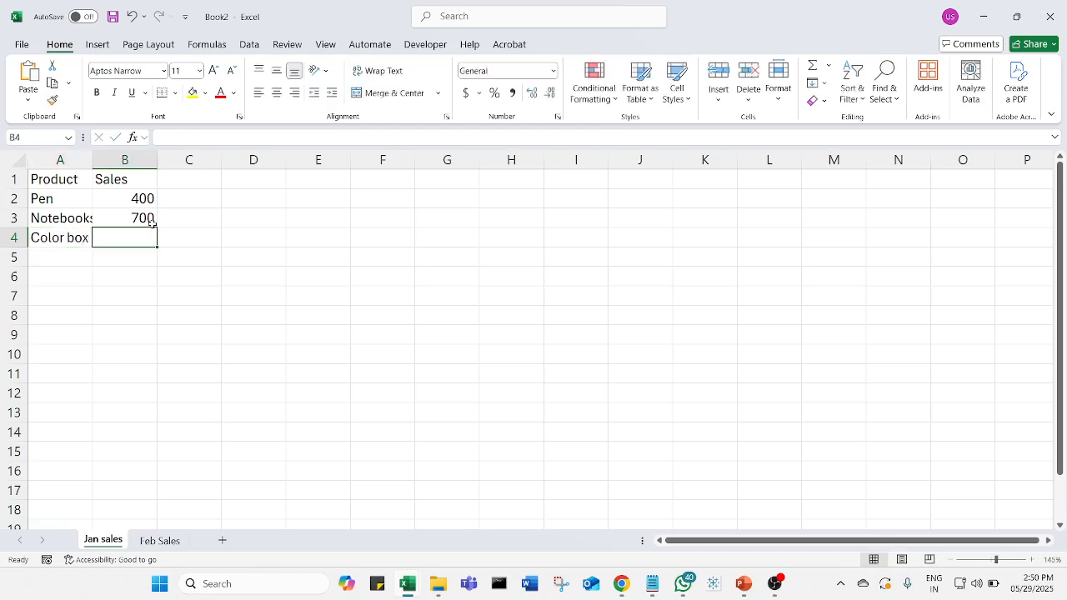
text(400)
click(167, 316)
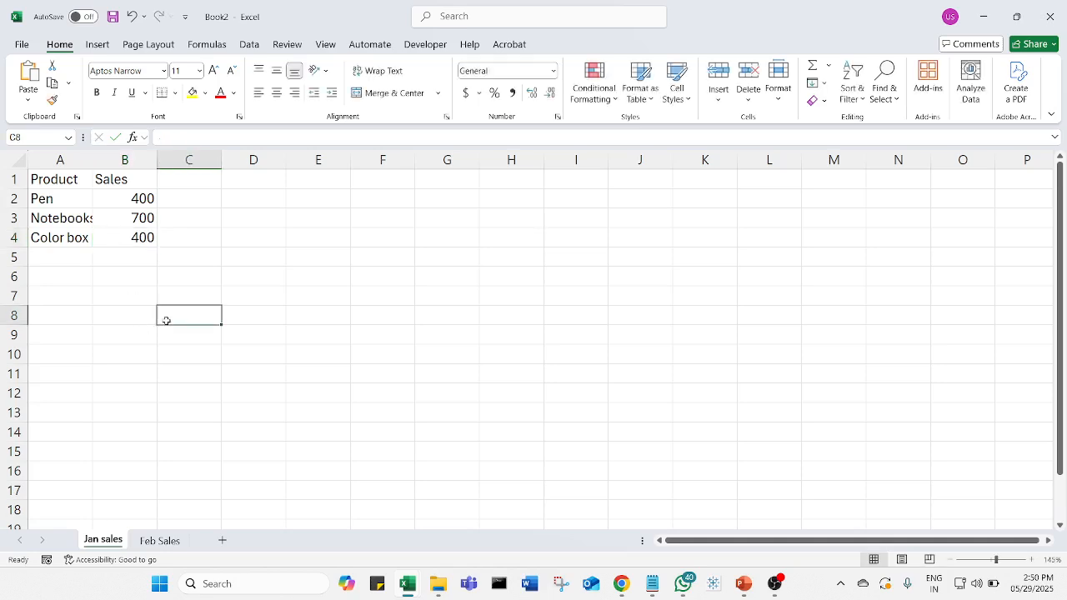
- Copy the range A1:B4 from Jan sales and paste it as values at cell A1 of the Feb Sales sheet
click(83, 184)
drag(92, 182, 146, 240)
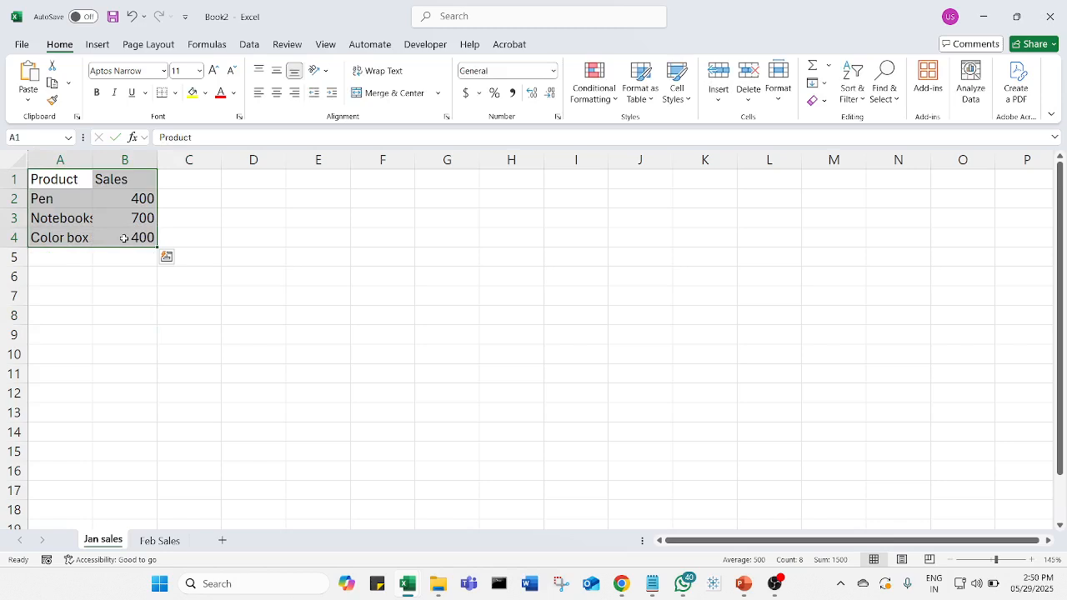
right_click(123, 238)
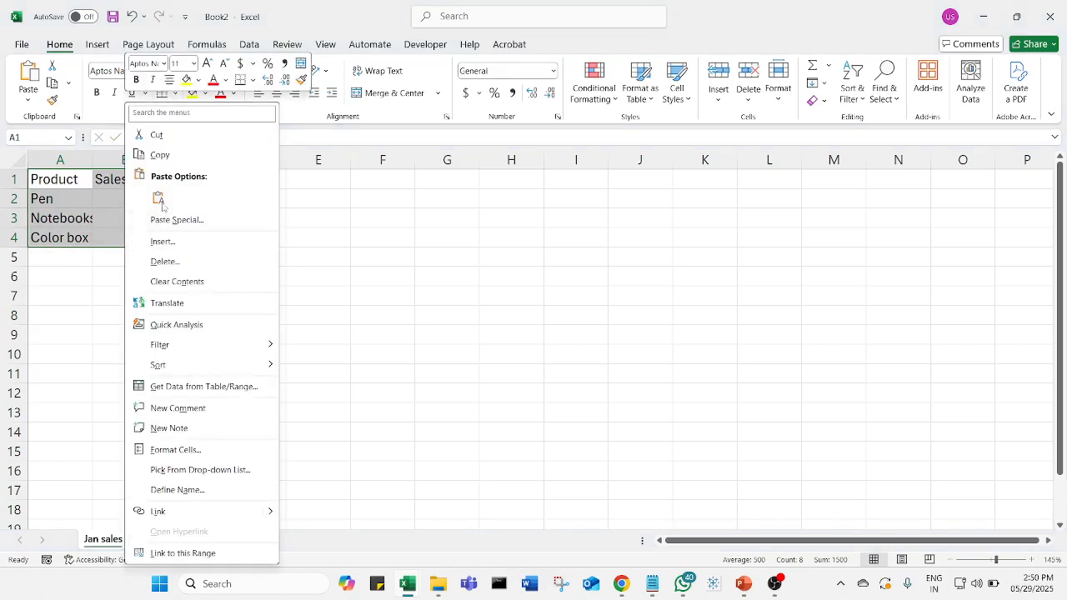
click(160, 154)
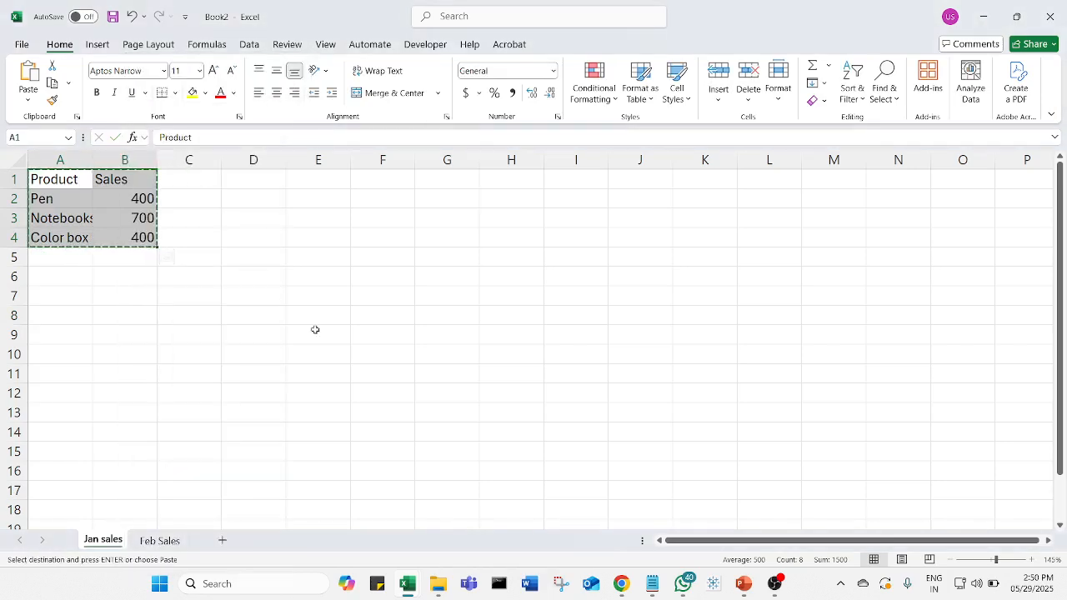
click(166, 543)
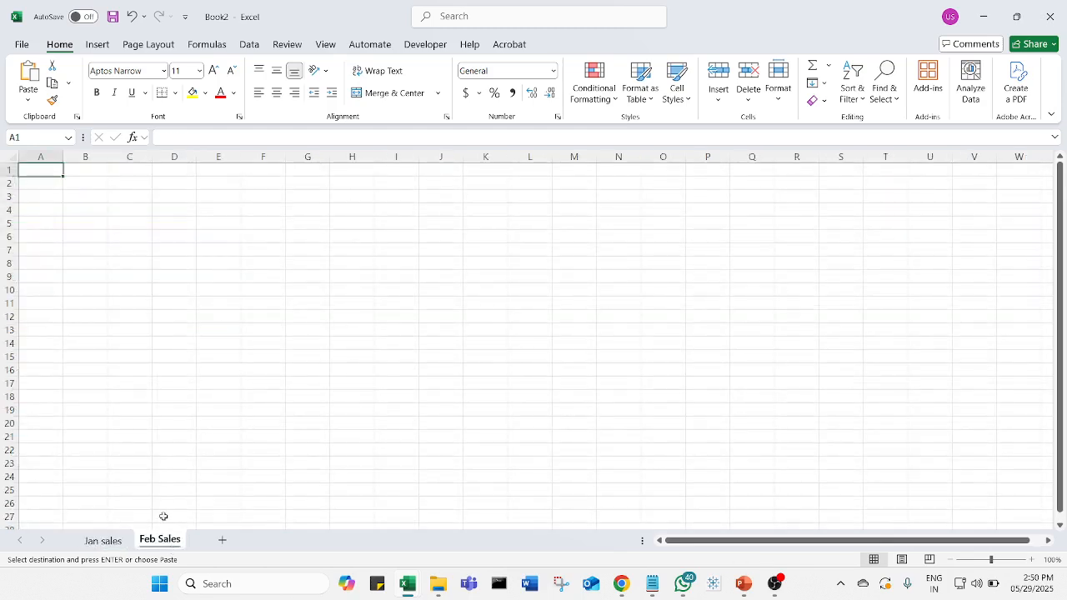
right_click(51, 170)
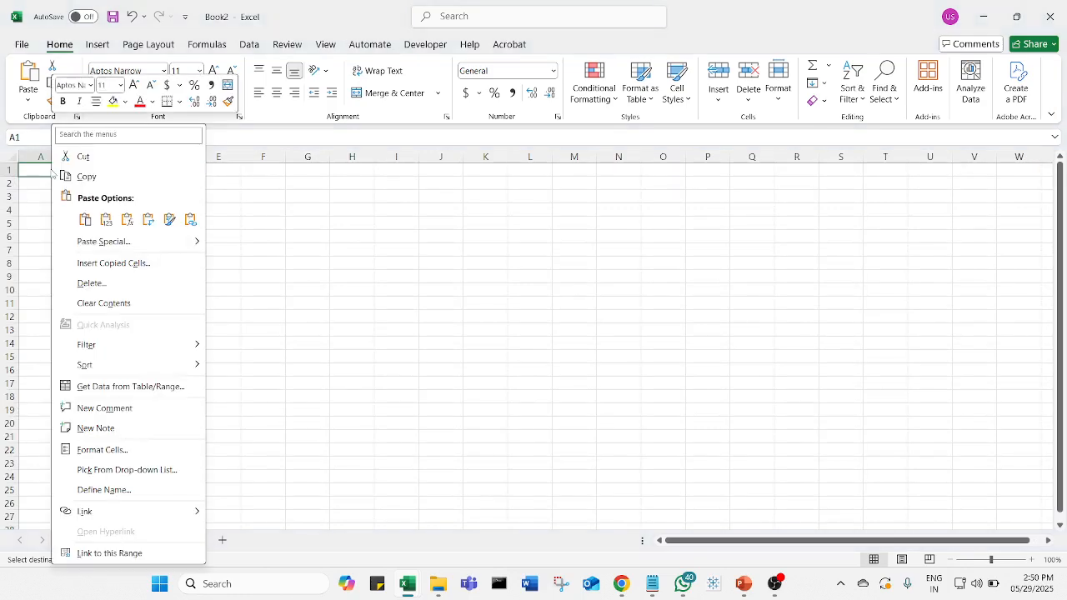
click(104, 224)
click(326, 315)
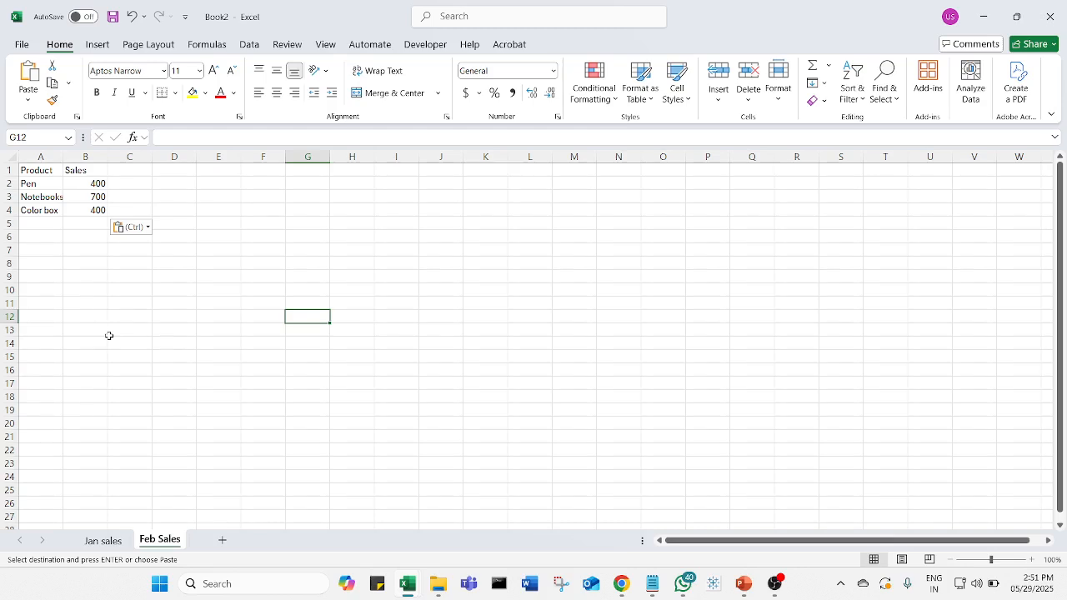
click(105, 541)
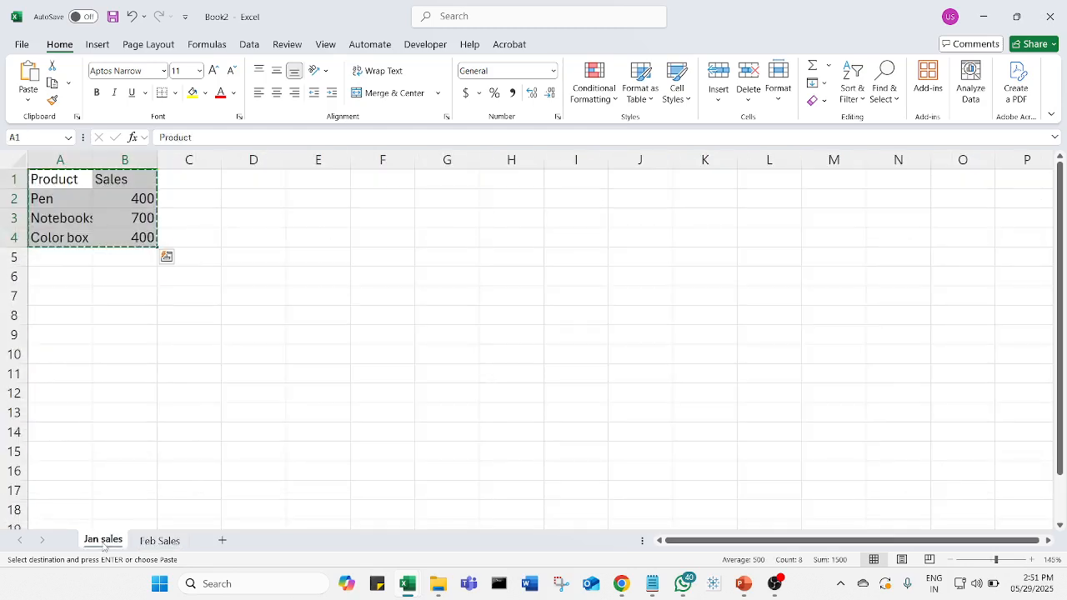
click(155, 541)
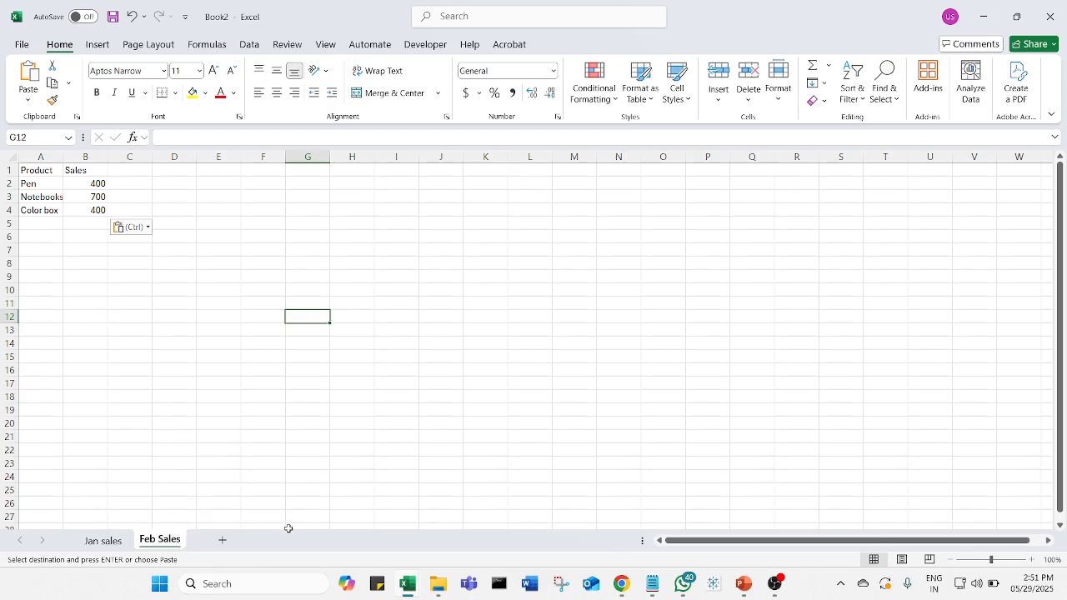
right_click(170, 546)
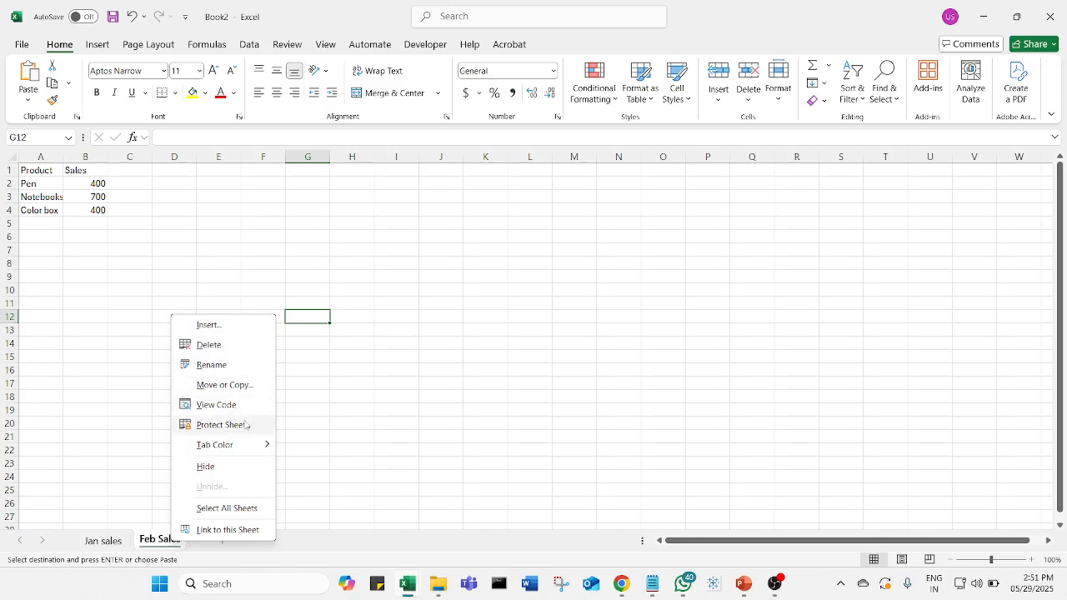
click(223, 329)
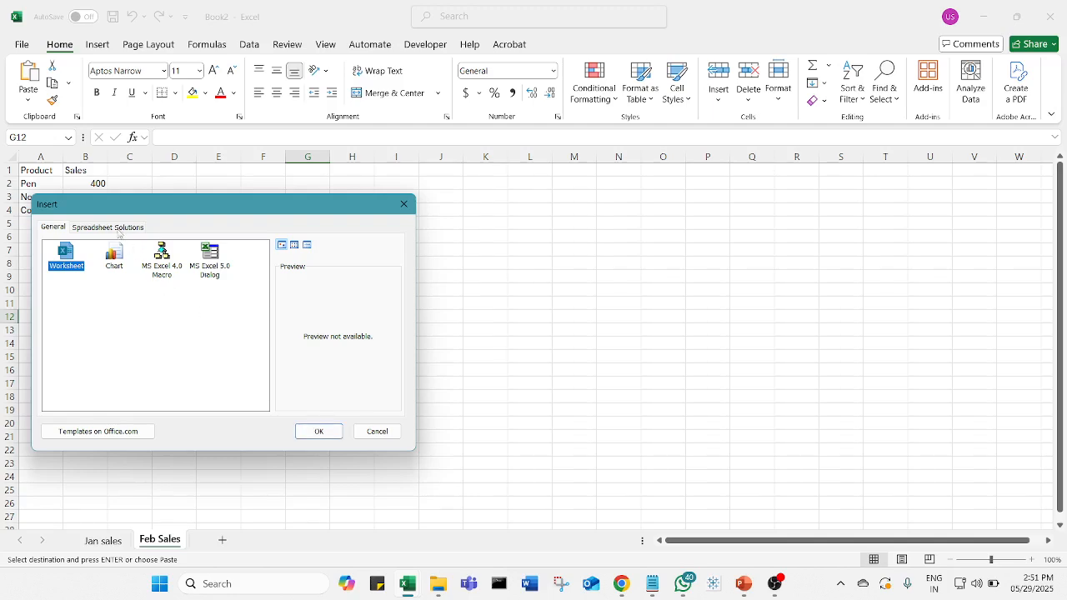
click(404, 204)
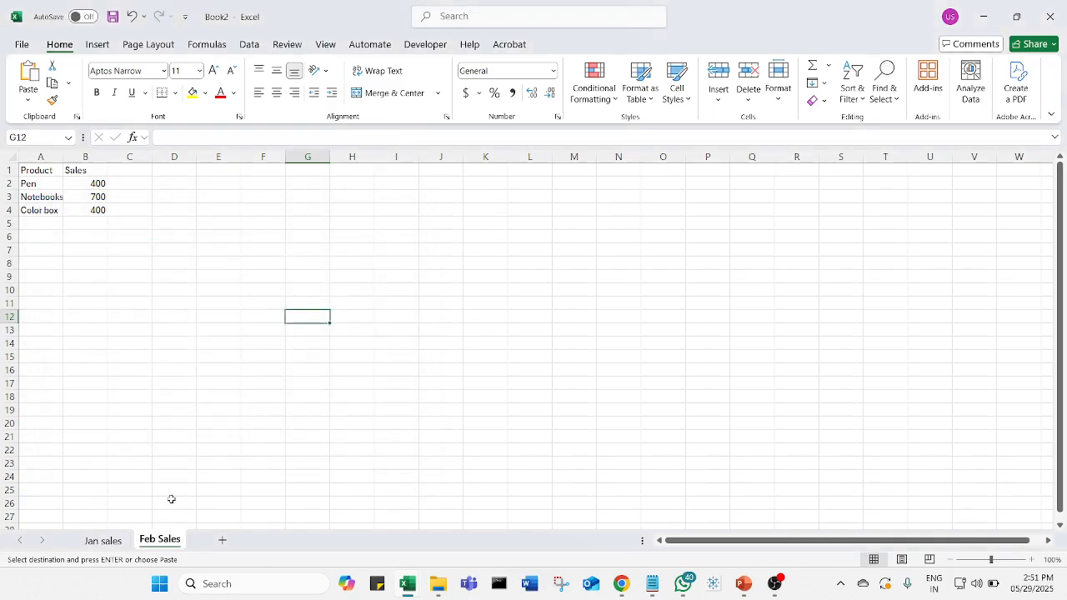
- Create a copy of the Feb Sales sheet within Book2 and move the copy to directly after Feb Sales
right_click(168, 543)
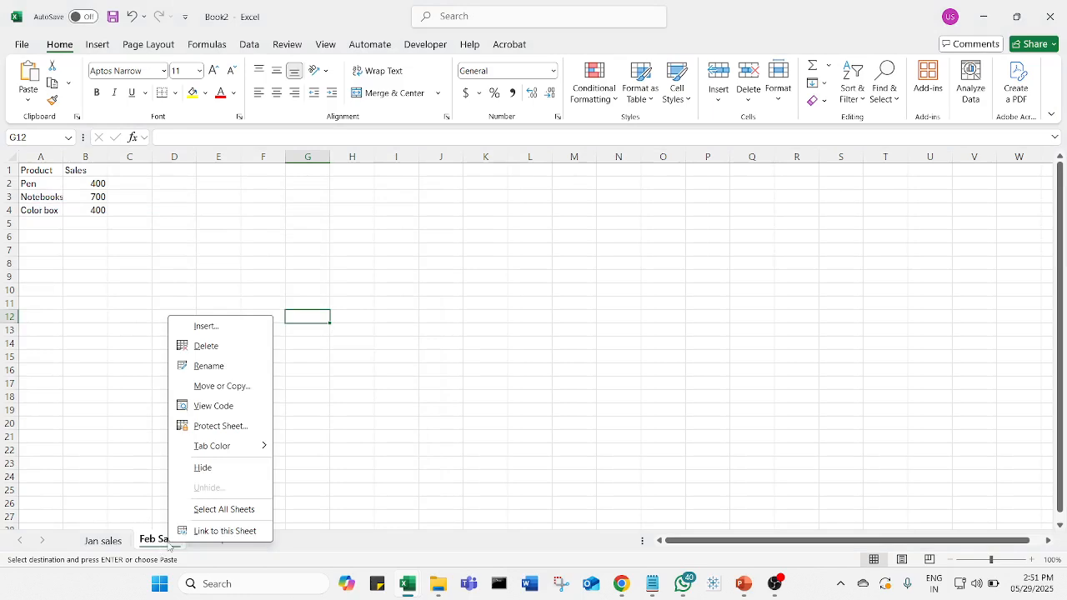
click(228, 386)
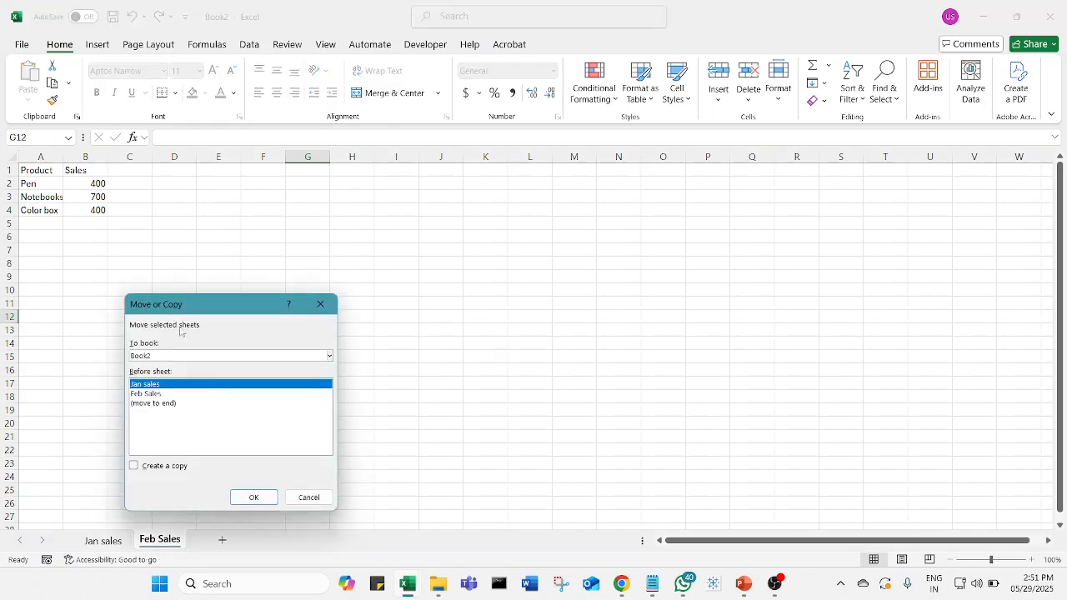
click(136, 469)
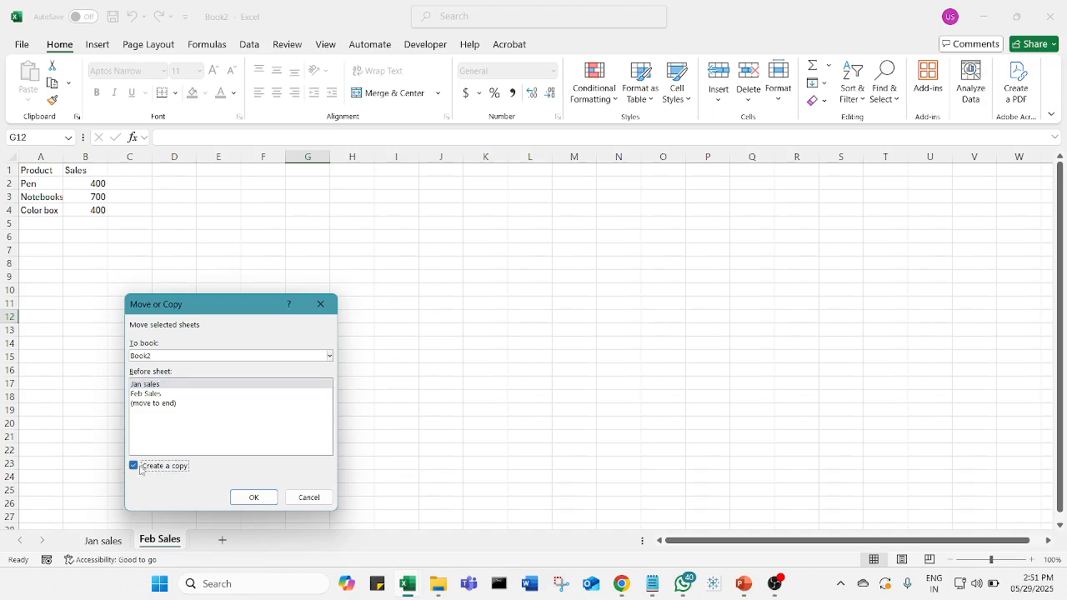
click(166, 395)
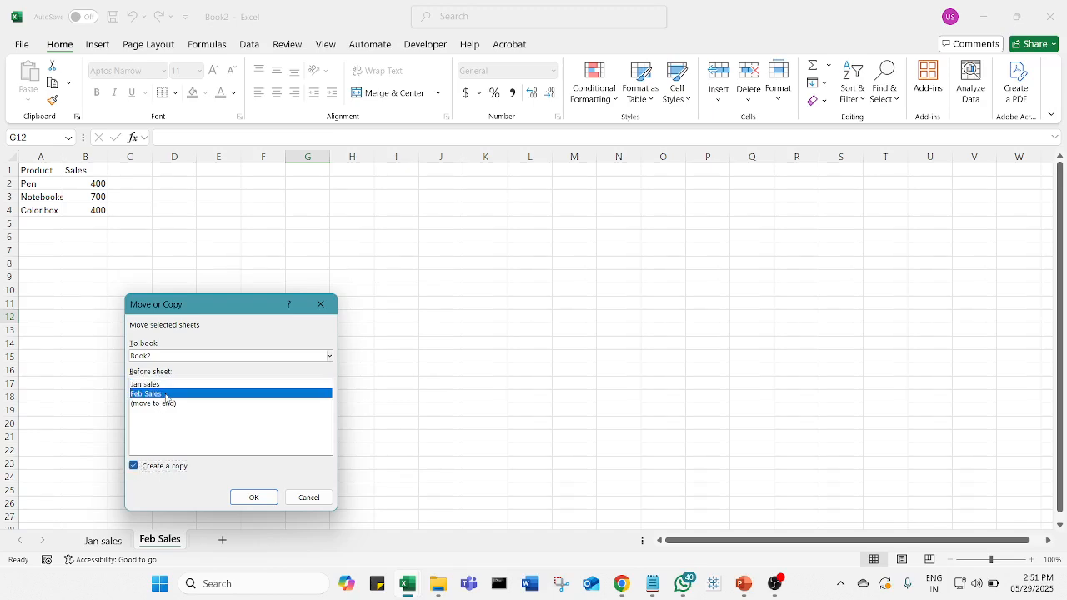
click(255, 498)
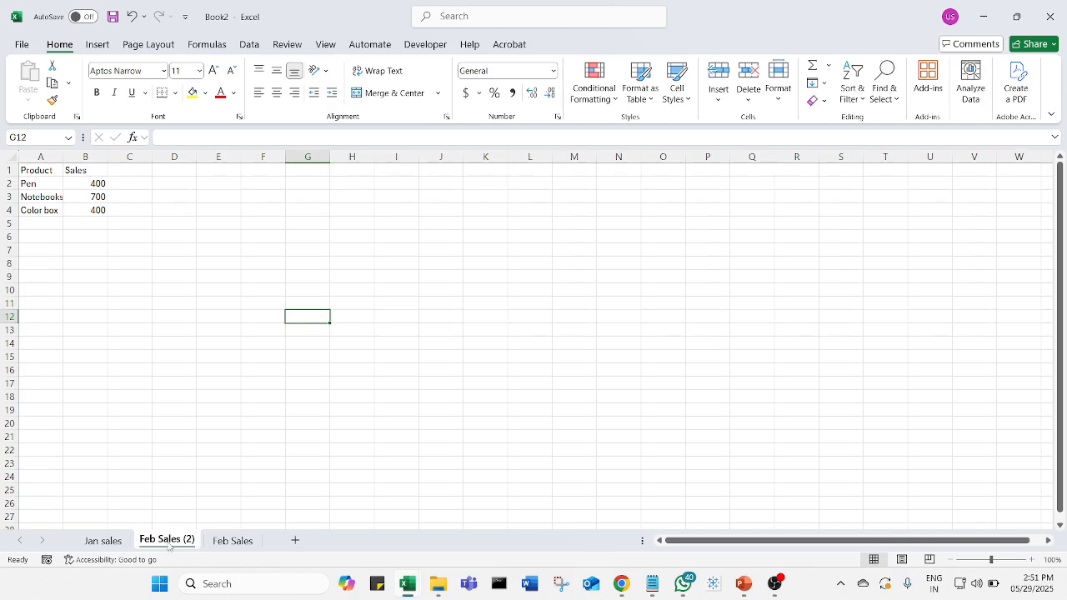
drag(175, 530, 289, 527)
- Rename the copied Feb Sales (2) sheet as Mar Sales
right_click(227, 539)
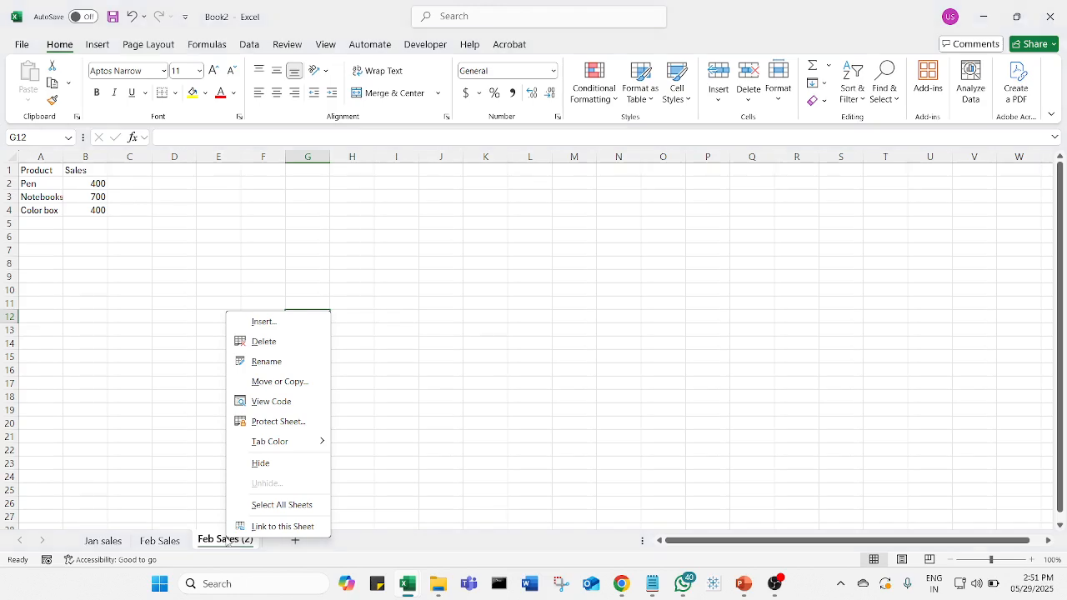
click(287, 360)
key(Return)
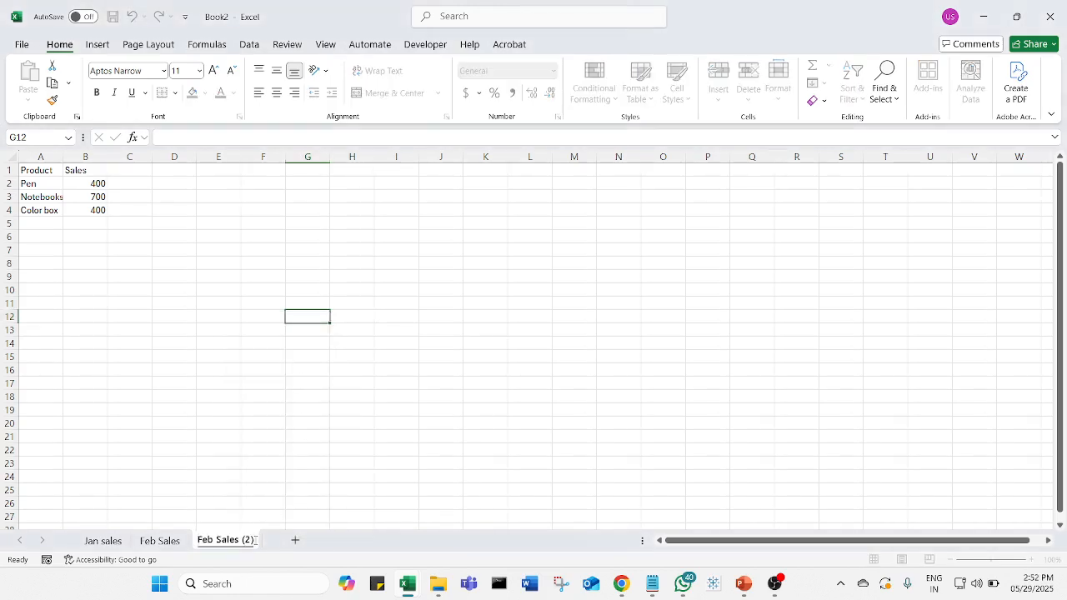
key(BackSpace)
key(BackSpace)
key(BackSpace)
key(BackSpace)
key(Home)
key(Delete)
key(Delete)
key(Delete)
key(Delete)
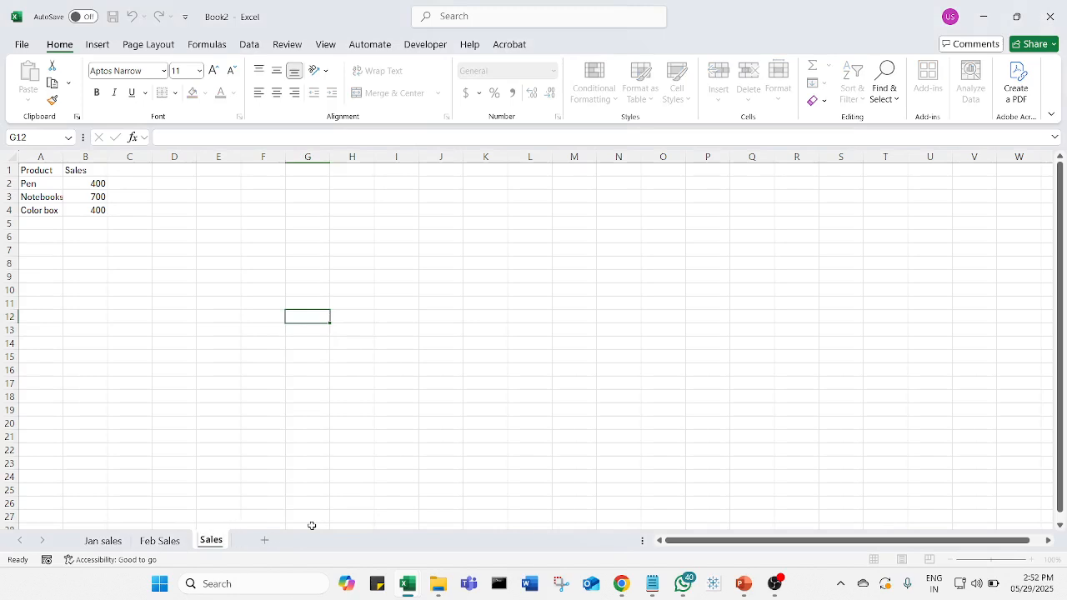
text(Mar)
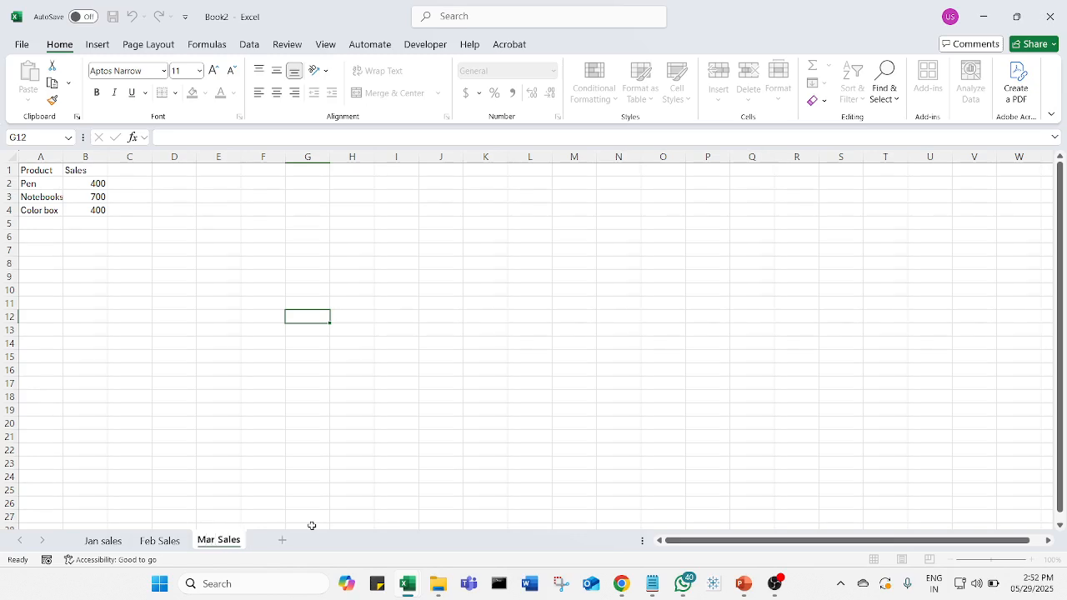
click(346, 461)
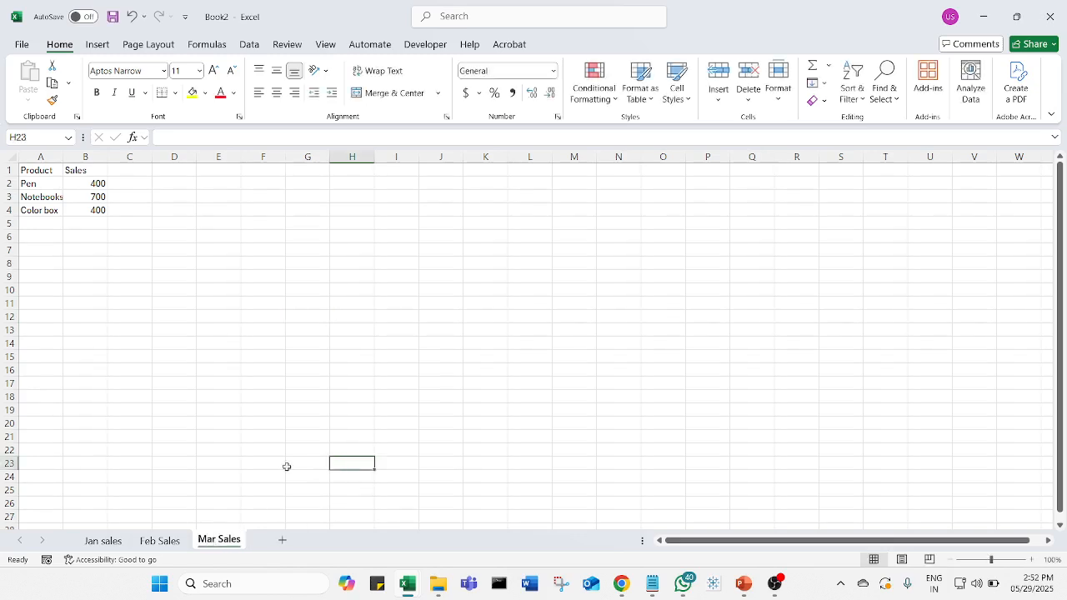
- Set the Mar Sales figures to 500 for Pen, 200 for Notebooks and 100 for Color box
click(99, 237)
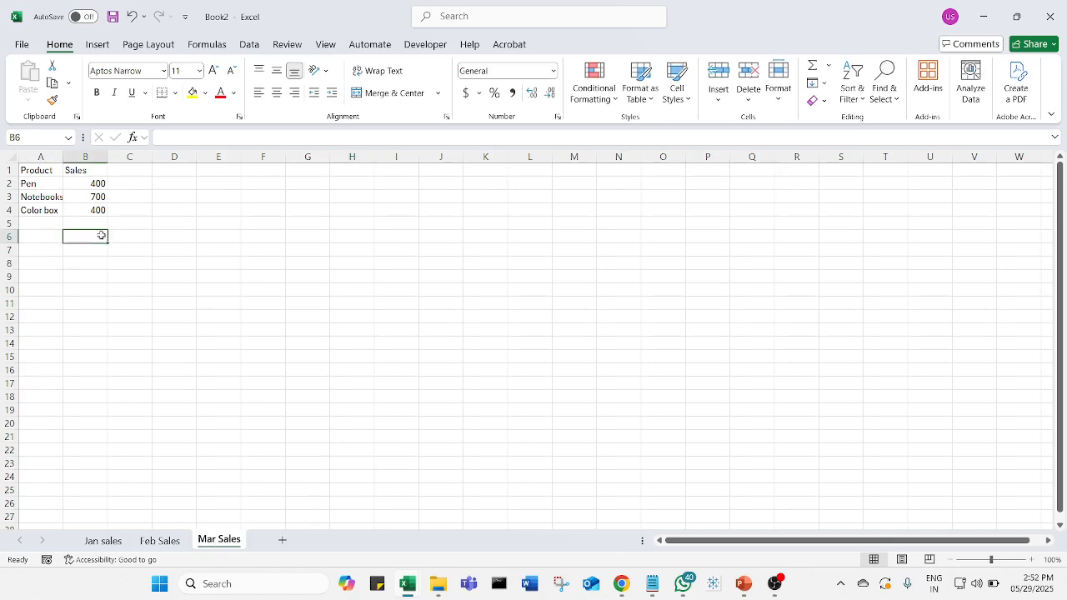
click(98, 184)
text(5)
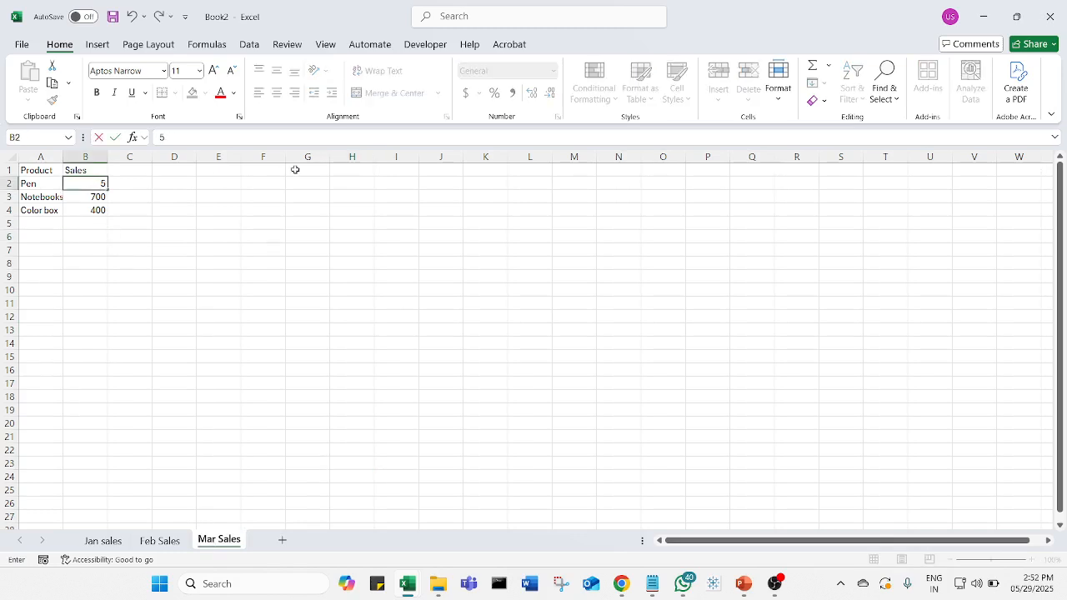
text(00)
key(Return)
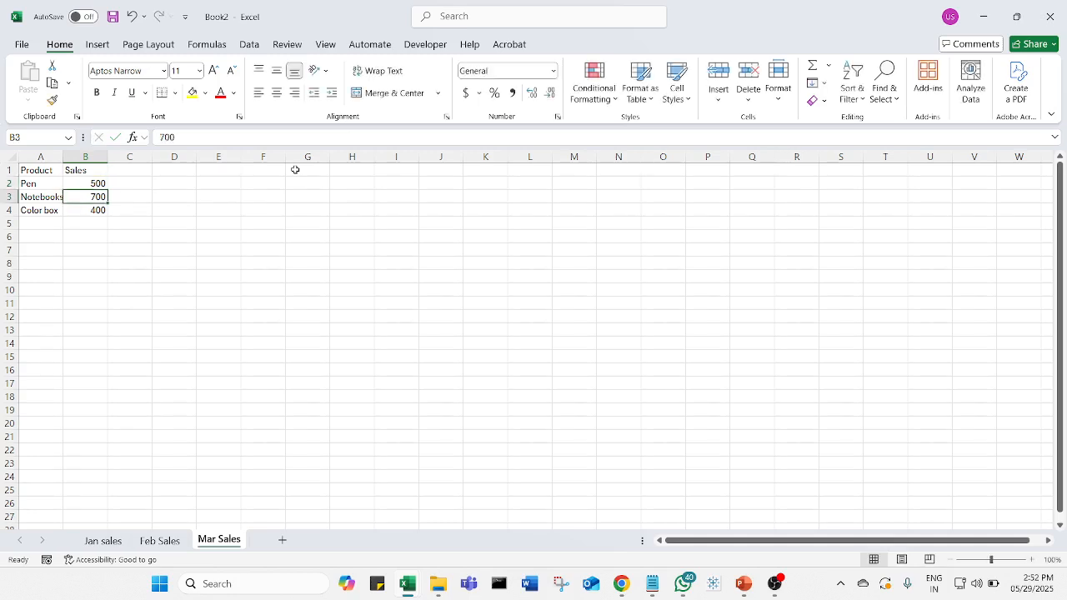
text(200)
key(Return)
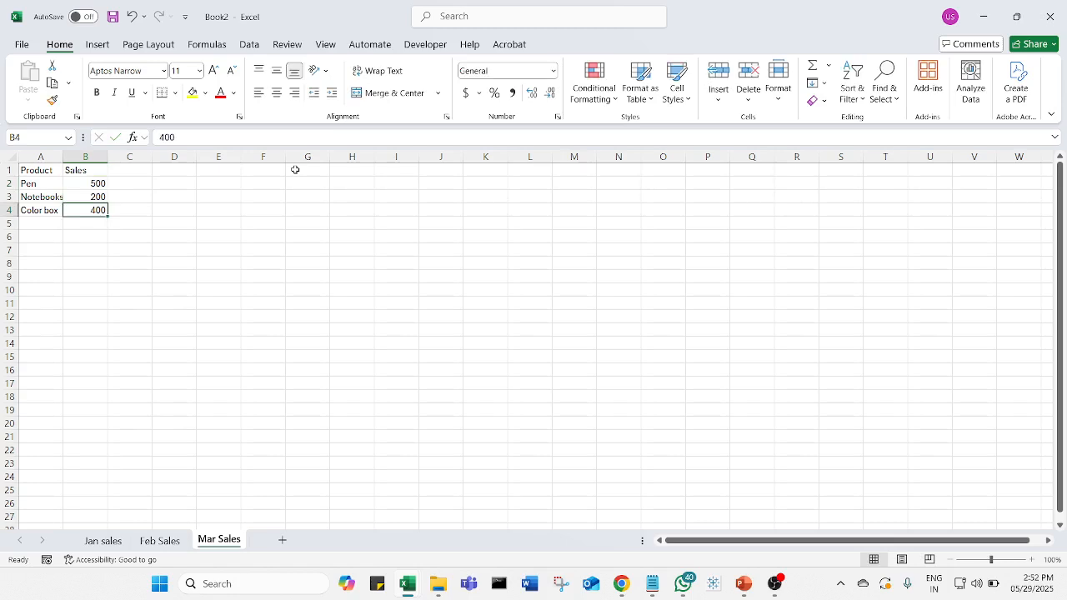
text(100)
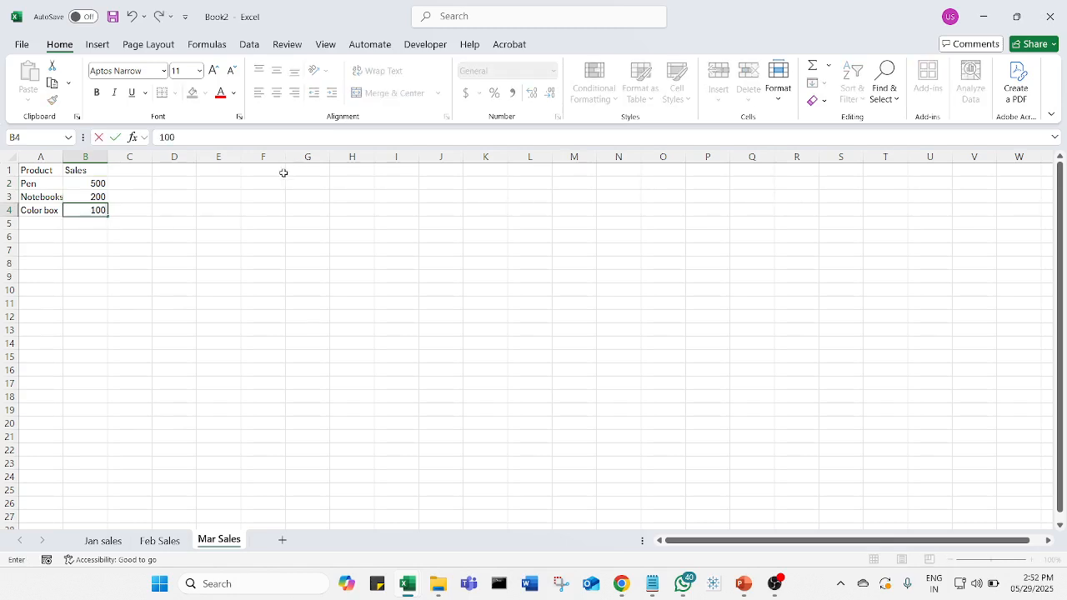
click(307, 328)
- Review the product sales figures on the Mar Sales, Feb Sales and Jan sales sheets
scroll(307, 329, up, 3)
scroll(306, 329, up, 1)
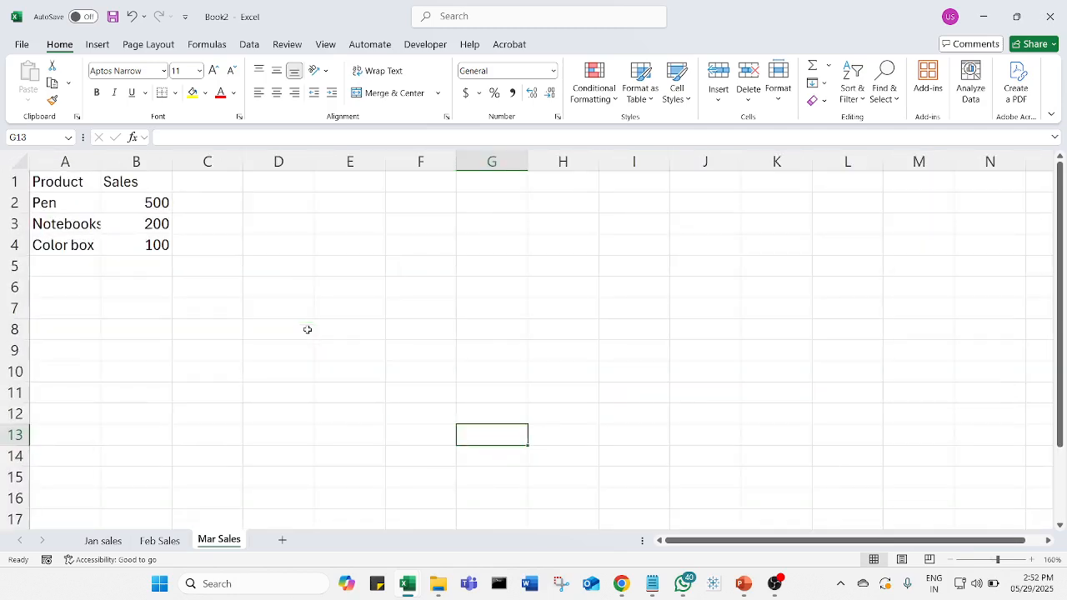
click(175, 542)
click(293, 383)
scroll(293, 383, up, 3)
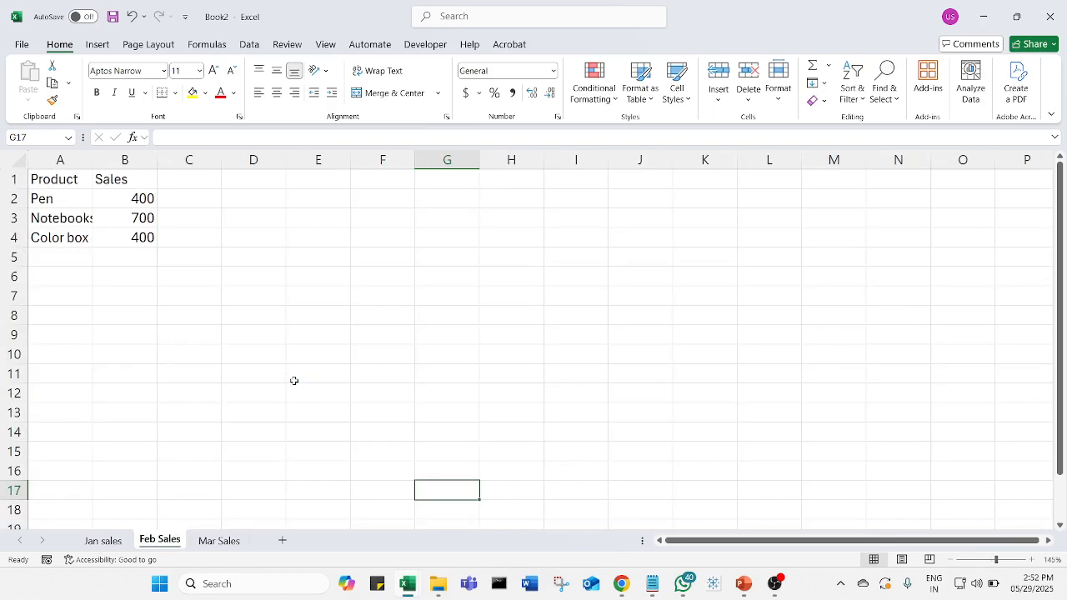
click(219, 542)
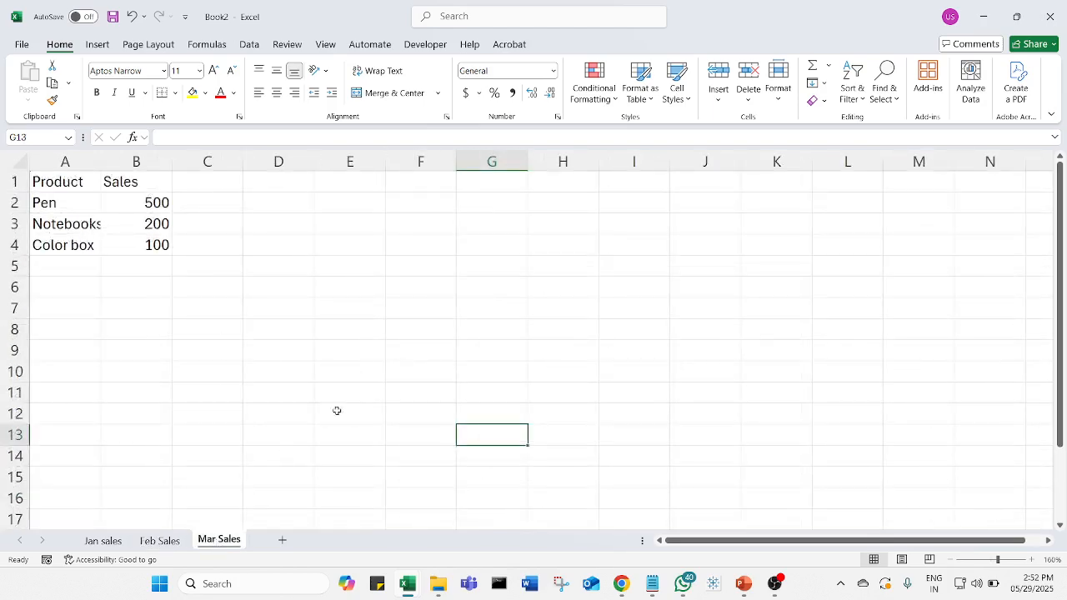
click(103, 541)
click(205, 393)
click(365, 335)
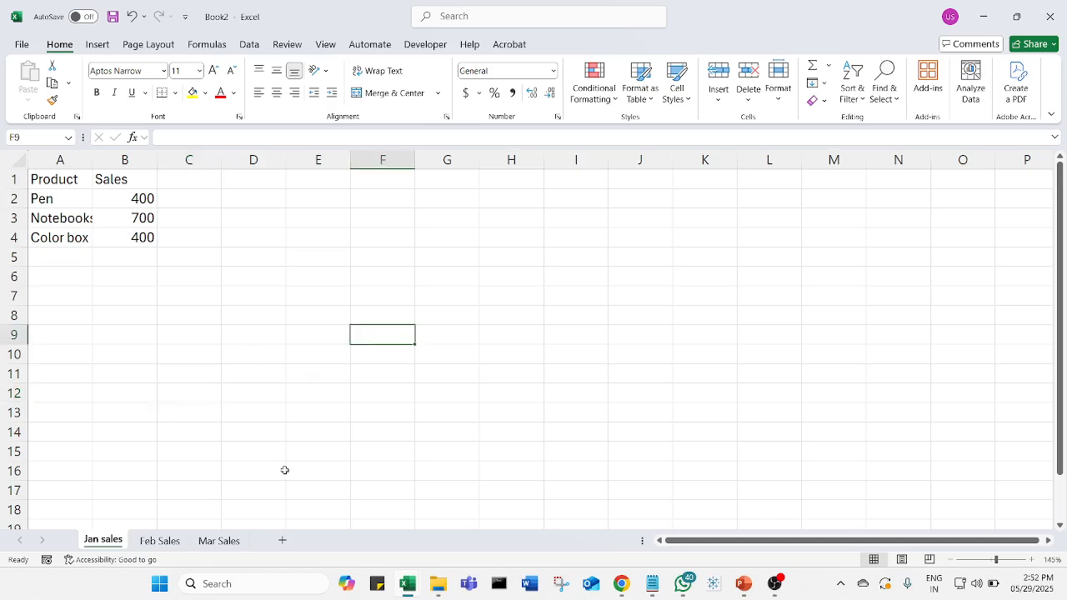
- Add a new worksheet after Jan sales and rename it Dashbord
click(283, 542)
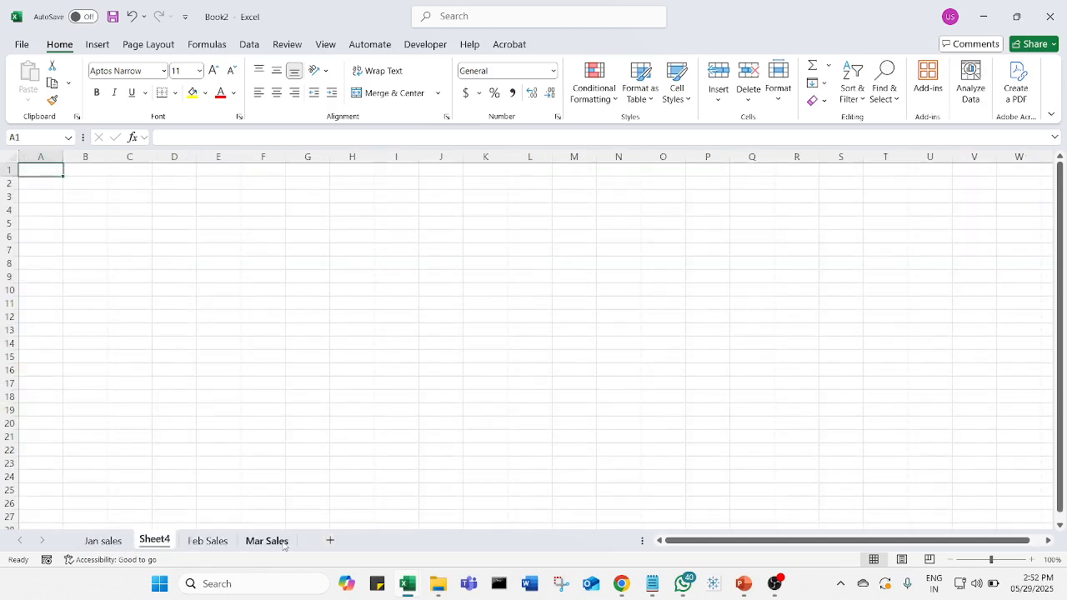
right_click(156, 540)
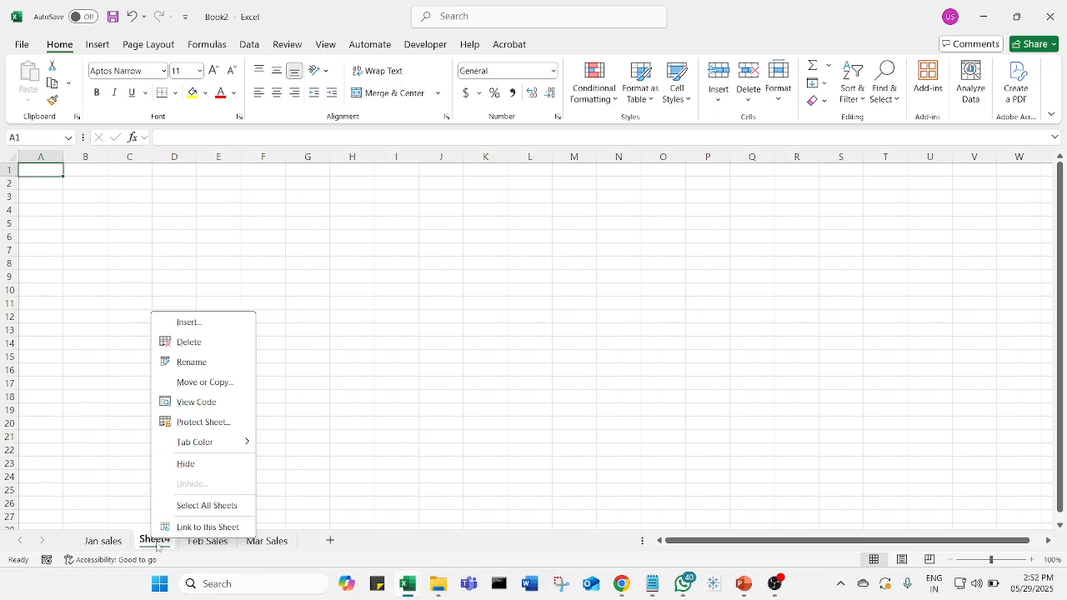
click(222, 363)
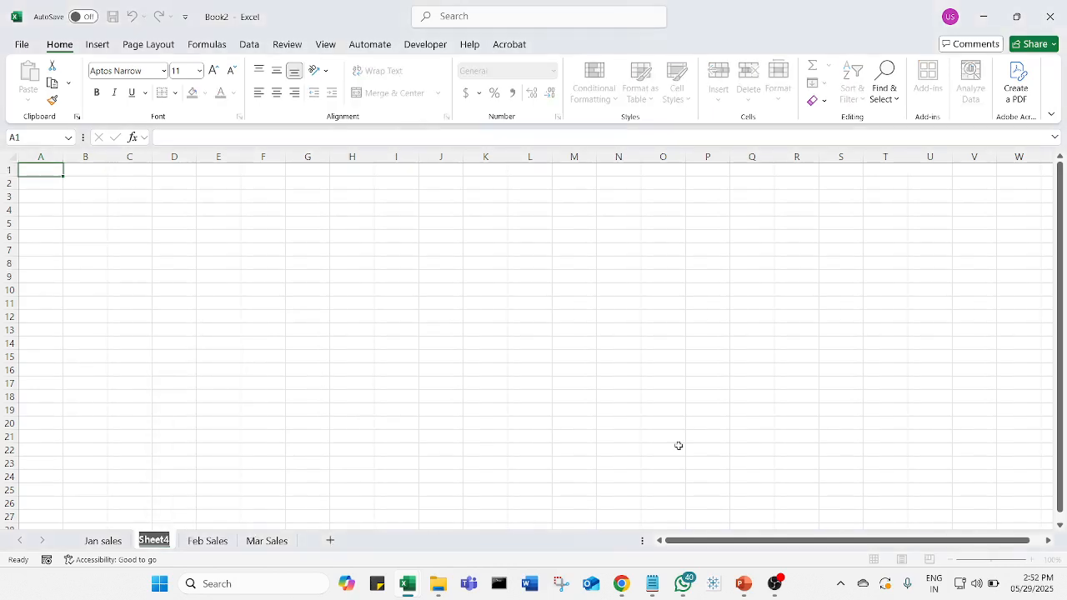
text(Dashbord)
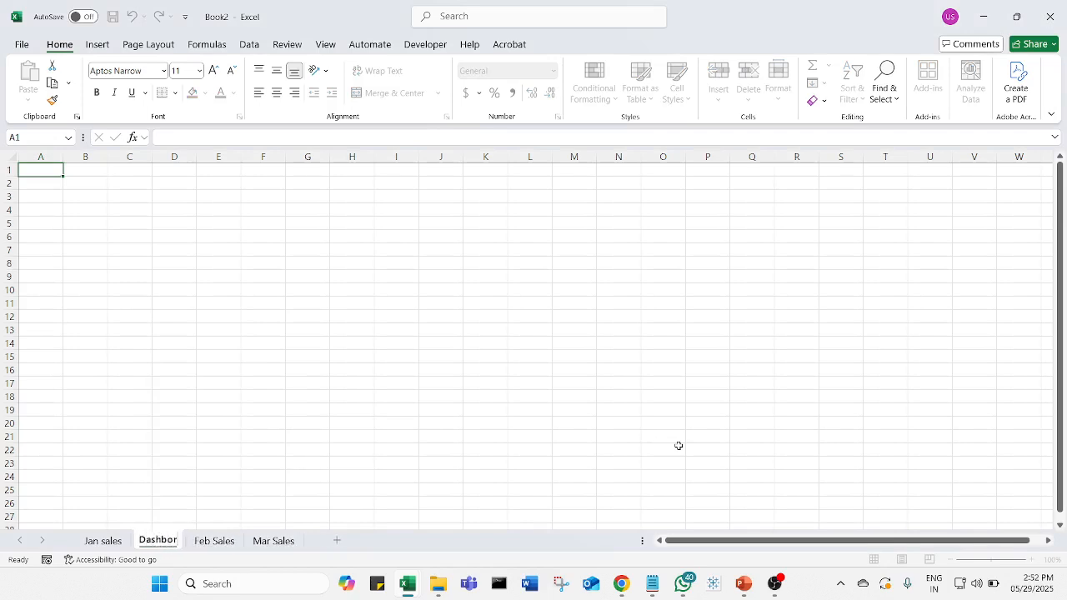
key(Return)
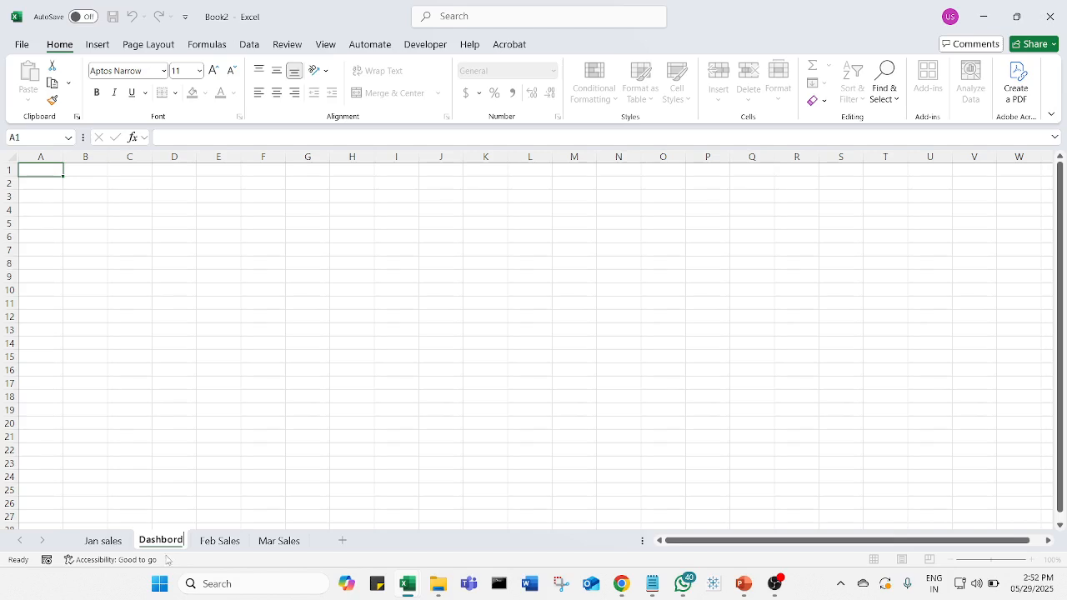
click(192, 525)
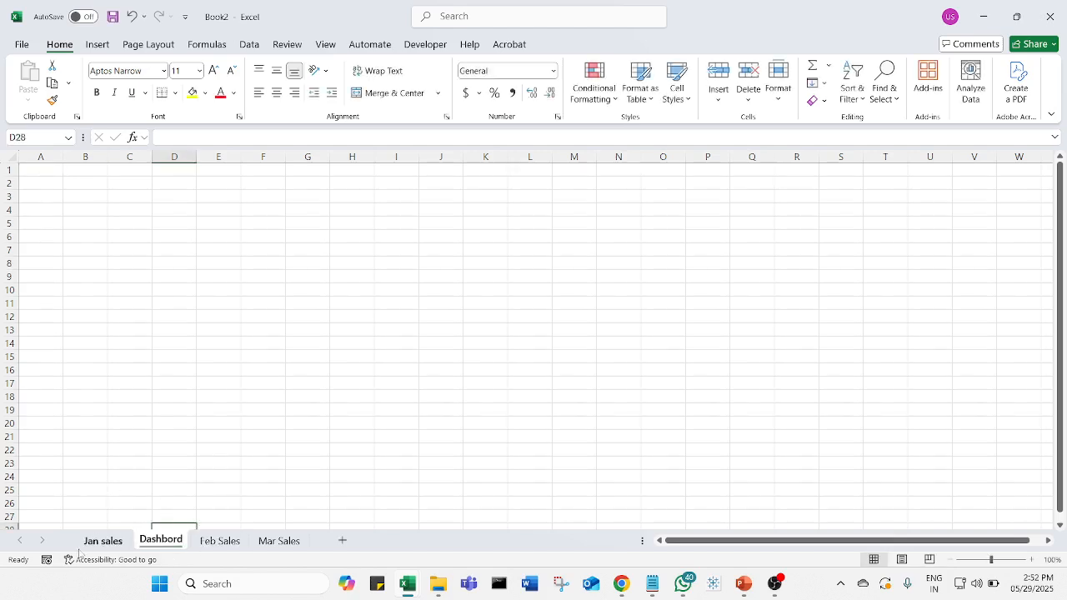
- Move the Dashbord sheet in front of Jan sales and set its tab color to standard green
drag(93, 549, 202, 557)
right_click(111, 543)
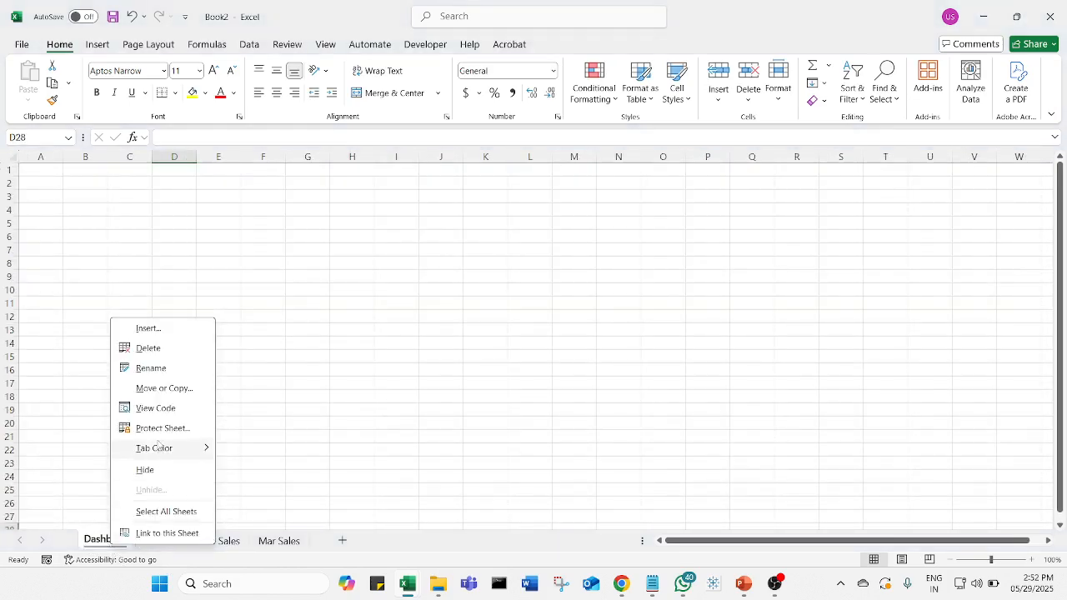
mouse_move(199, 450)
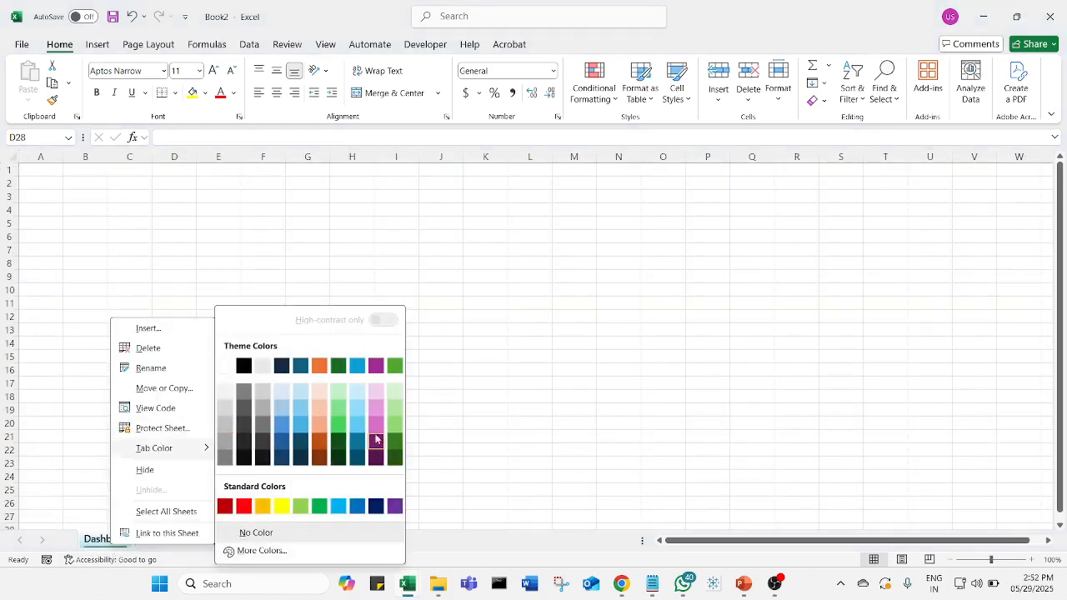
click(319, 506)
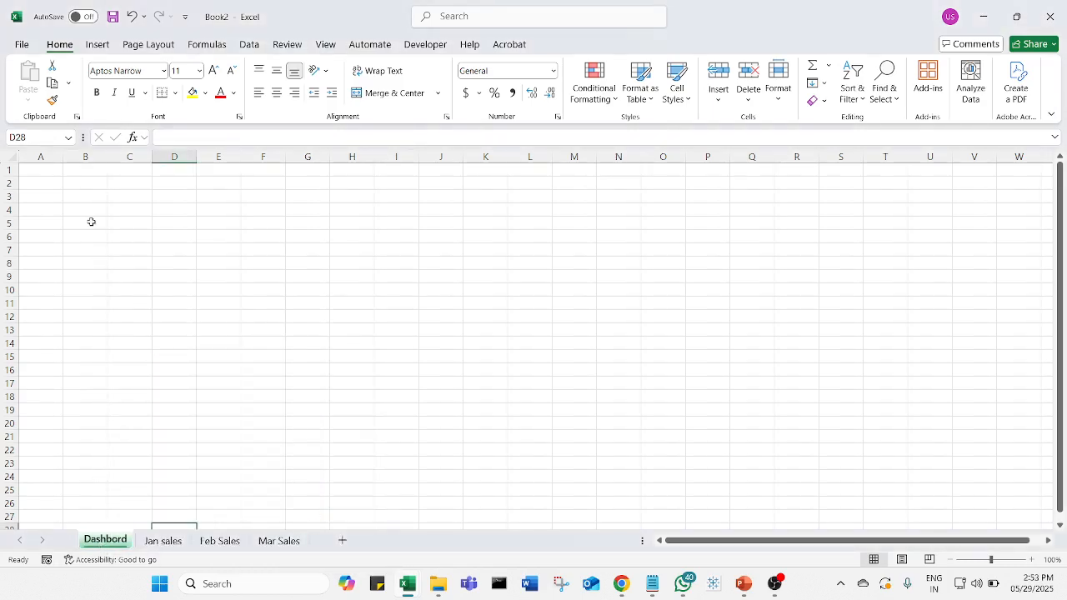
- Enter the label "Total sales of Pen" in cell B2 of Dashbord and autofit the width of column B
click(88, 185)
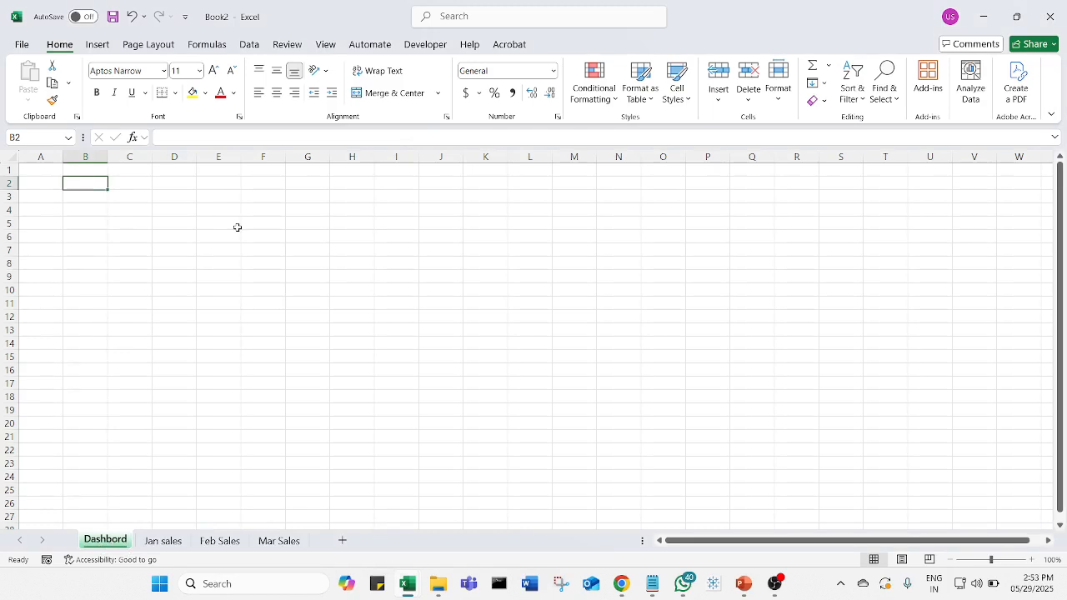
text(To)
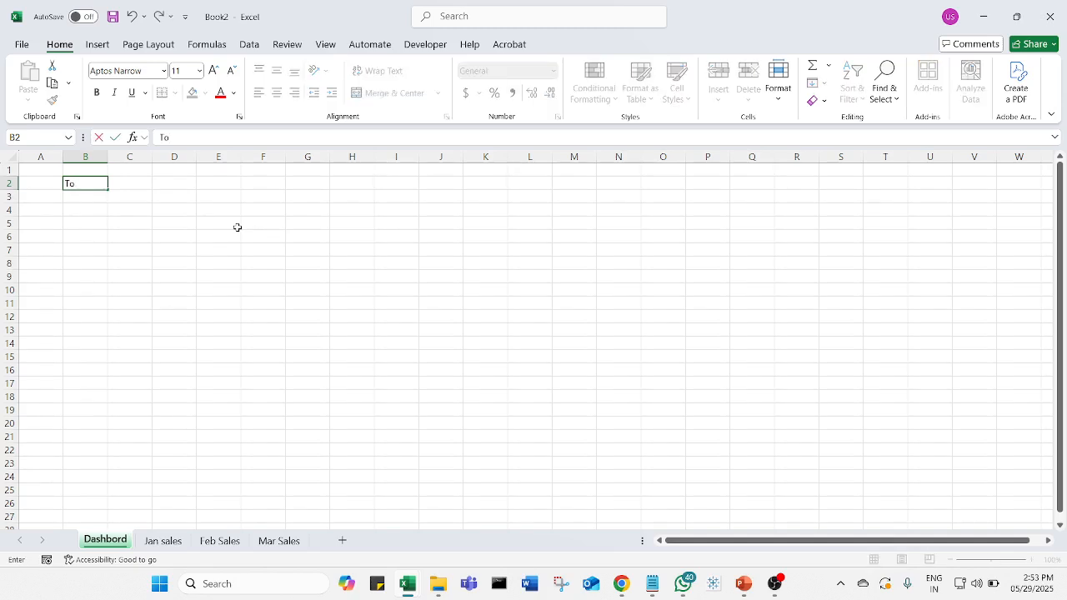
text(tal sales of)
text(Pen)
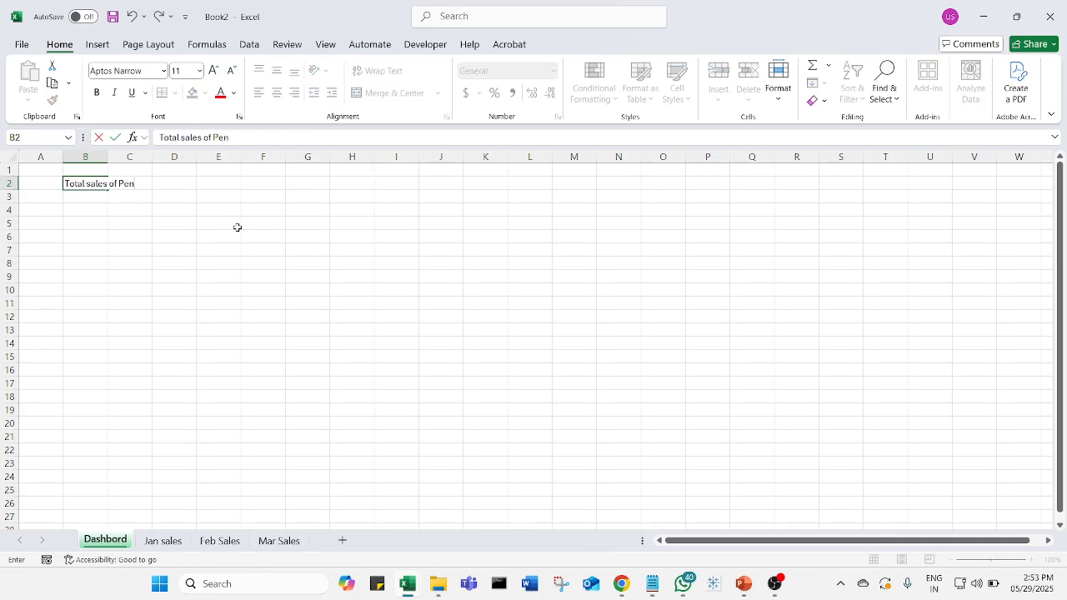
key(Return)
double_click(108, 157)
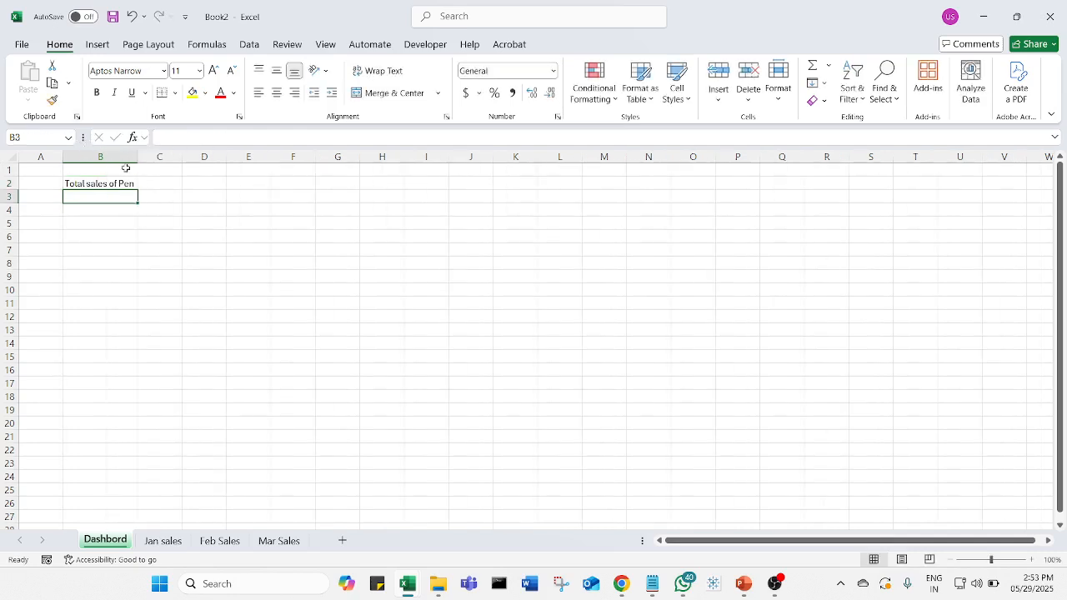
- Fill the B2 label down to B4 and change the text in B3 to "Total sales of Notebooks"
click(127, 187)
drag(138, 190, 136, 220)
click(128, 199)
click(246, 139)
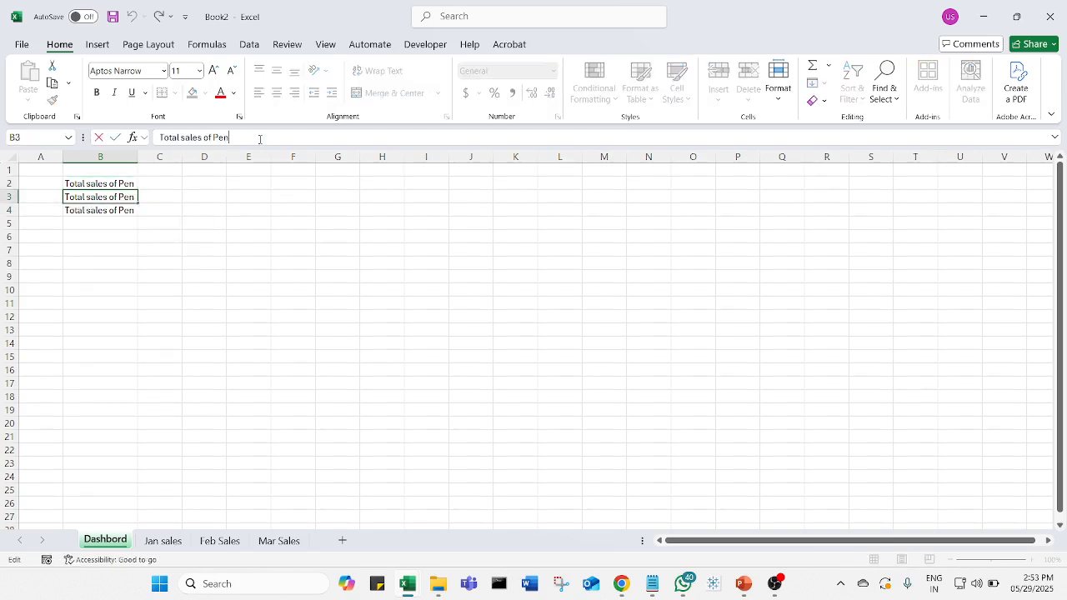
key(BackSpace)
key(BackSpace)
text(Notebooks)
key(Return)
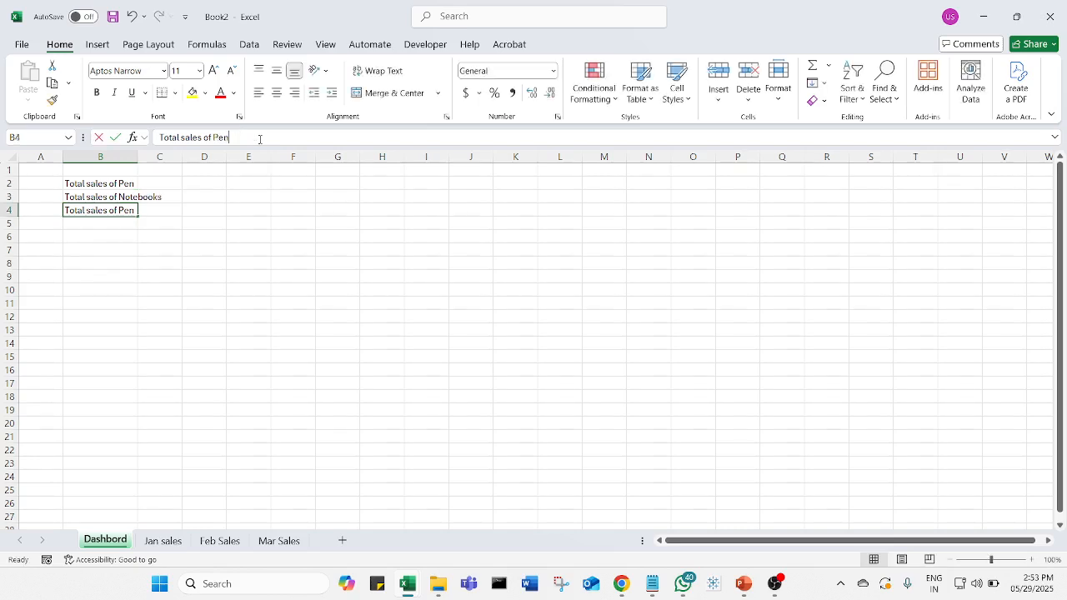
- Change the label in cell B4 of Dashbord to "Total sales of Color Boxes"
click(259, 139)
key(BackSpace)
key(BackSpace)
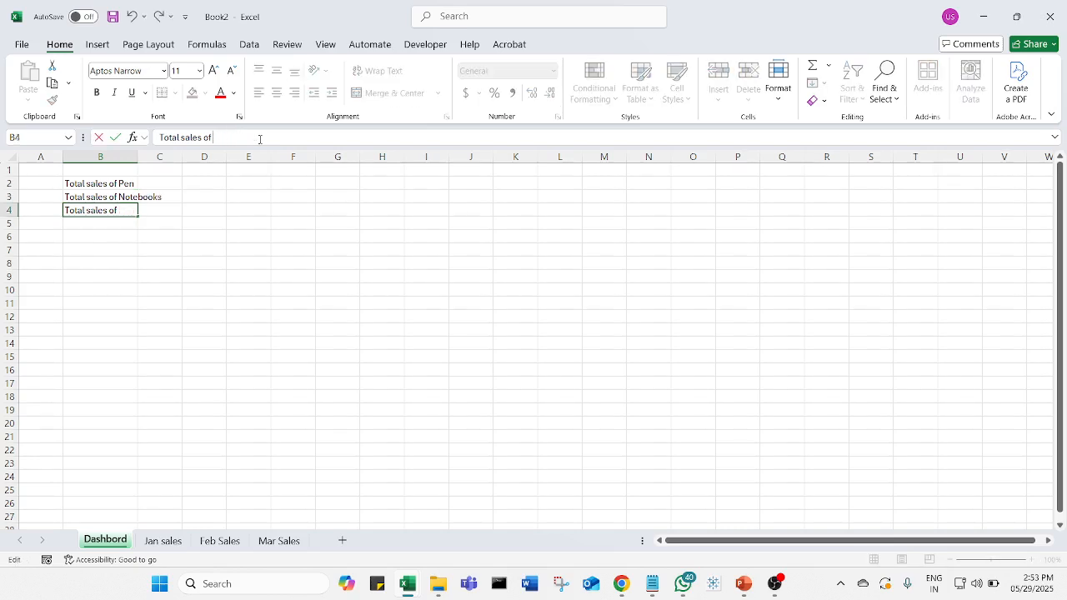
text(Color Boxes)
key(Return)
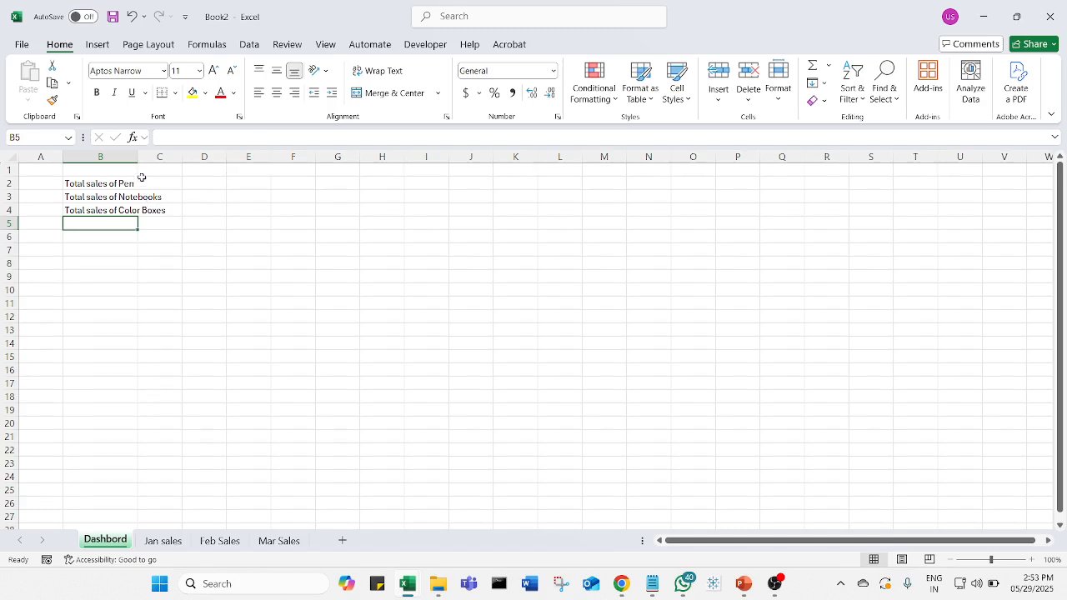
- Widen column B of Dashbord so that all three sales labels fit inside it
drag(137, 157, 200, 169)
key(Down)
key(Down)
key(Down)
key(Down)
key(Down)
key(Down)
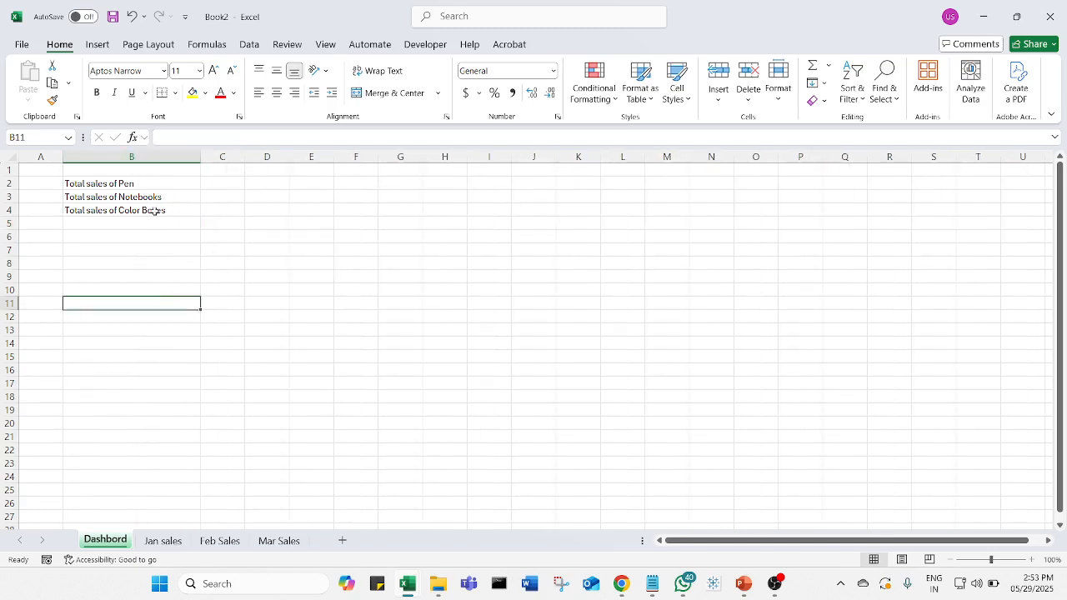
click(142, 185)
ctrl+scroll(333, 344, up, 3)
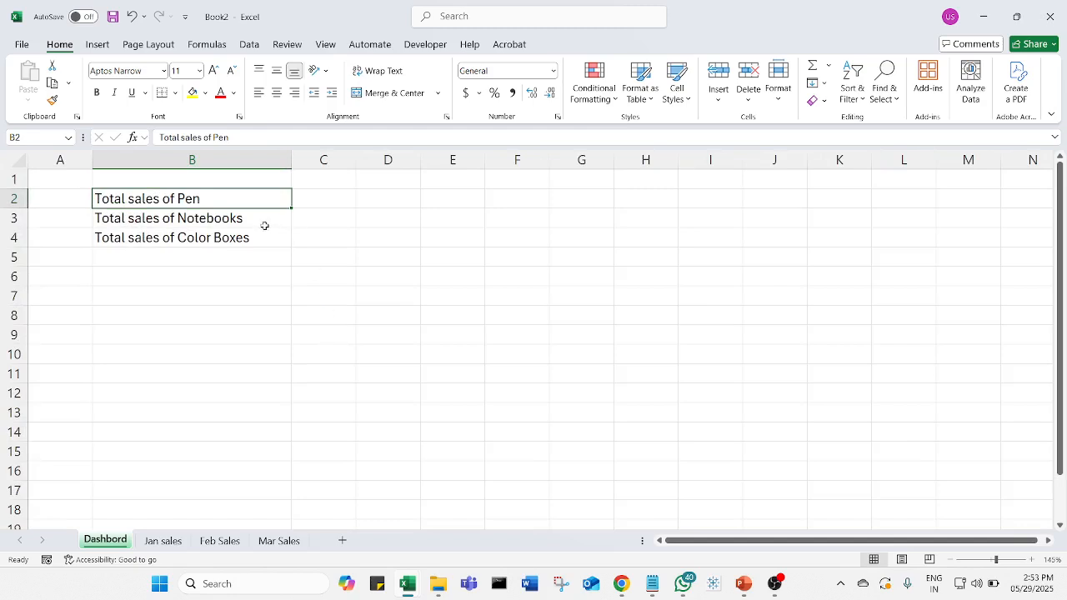
- Try linking cell C2 of Dashbord to the January pen sales in cell B2 of Jan sales
click(343, 198)
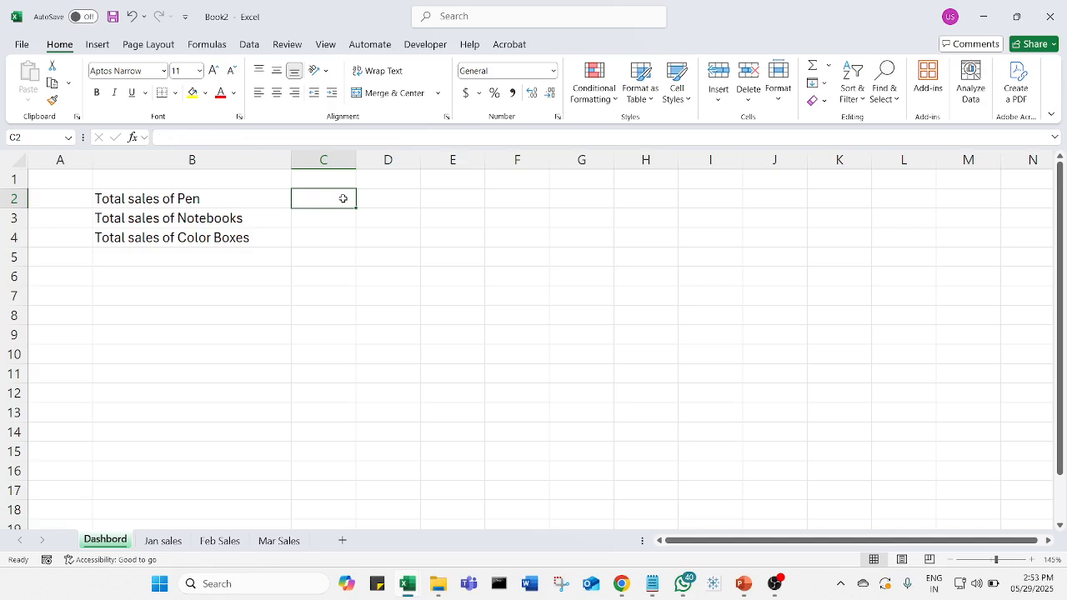
text(=)
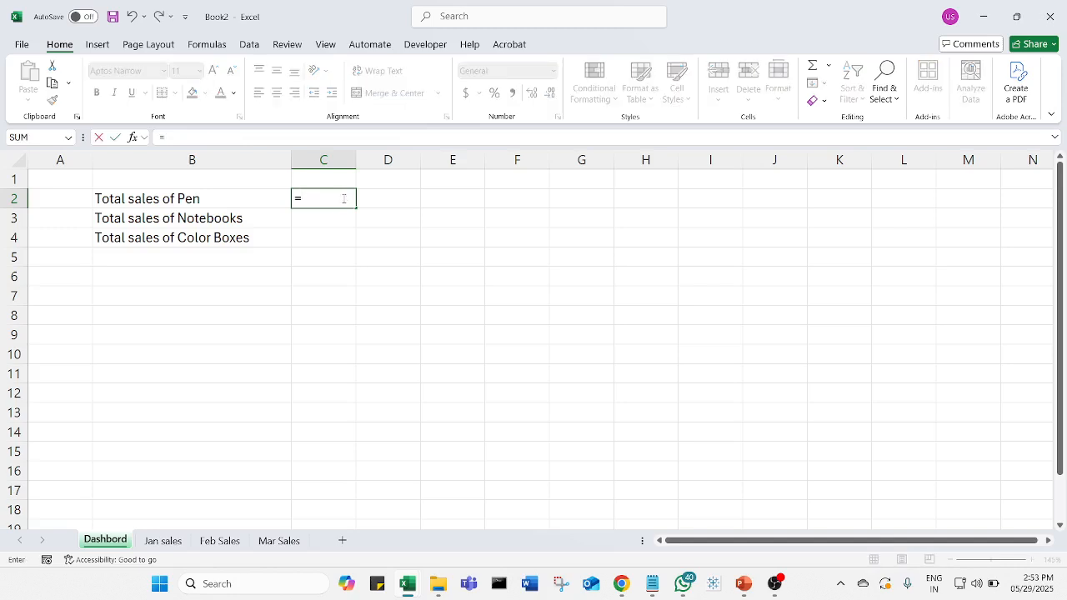
text(sum)
key(BackSpace)
key(BackSpace)
key(BackSpace)
click(163, 540)
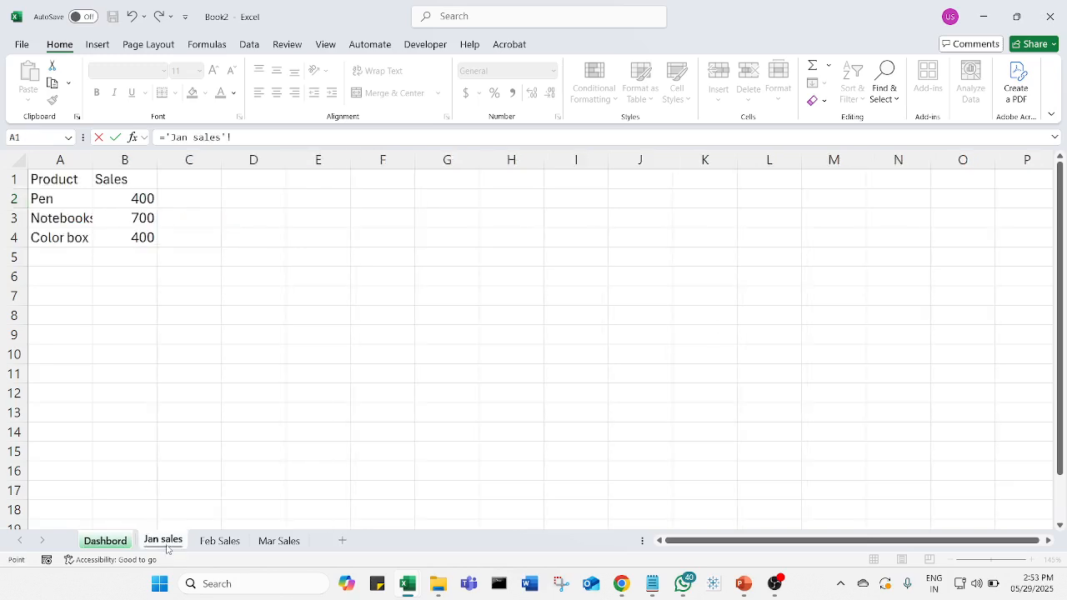
click(139, 197)
key(Return)
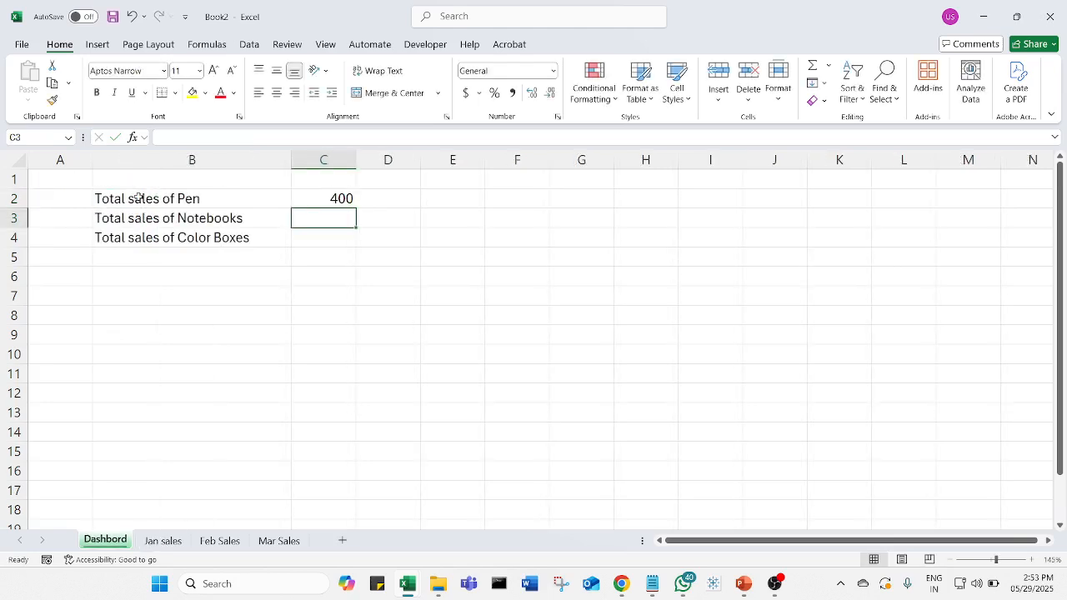
- Clear the formula from cell C2 of Dashbord
click(336, 197)
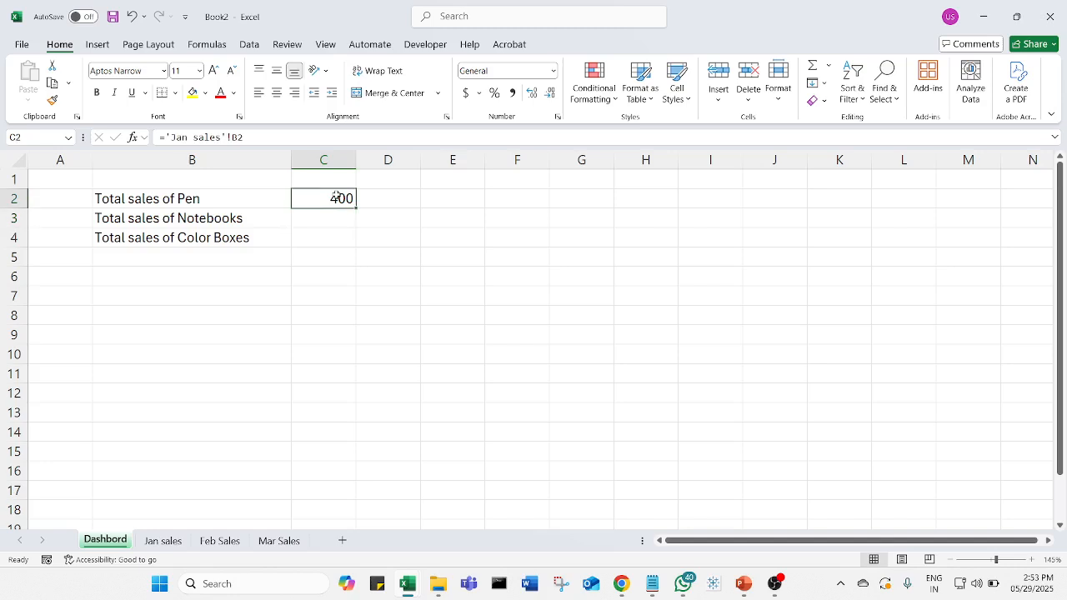
click(356, 281)
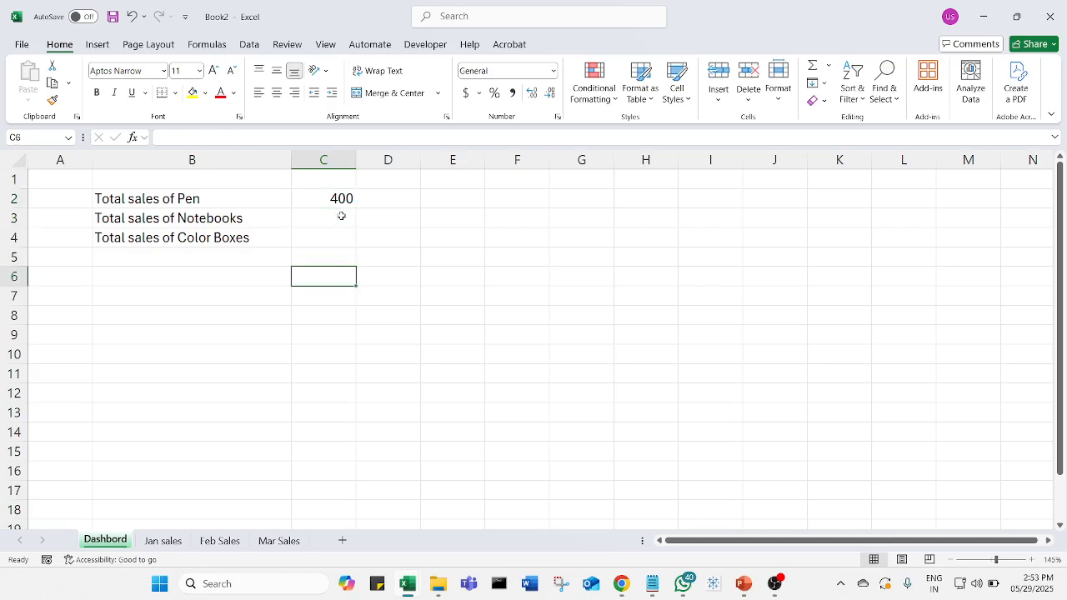
click(341, 193)
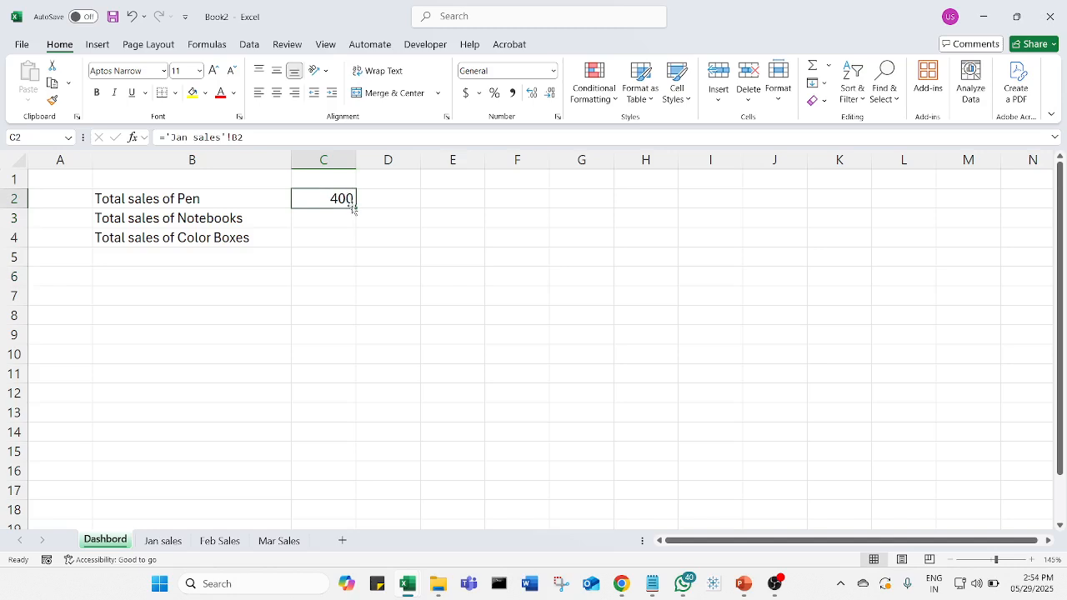
key(Delete)
click(329, 240)
click(338, 200)
click(163, 540)
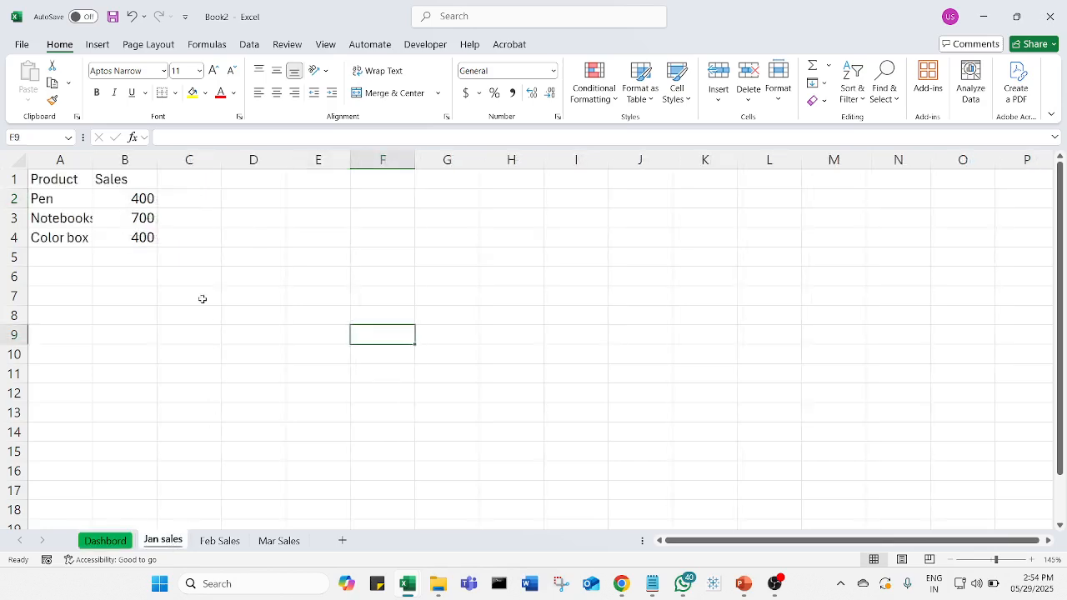
click(135, 199)
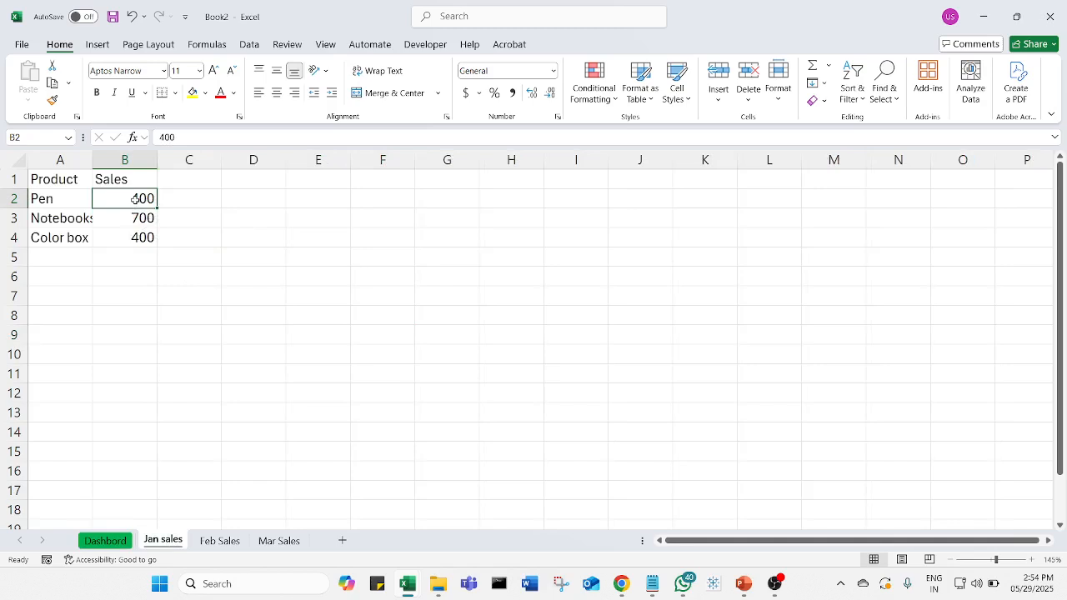
text(+)
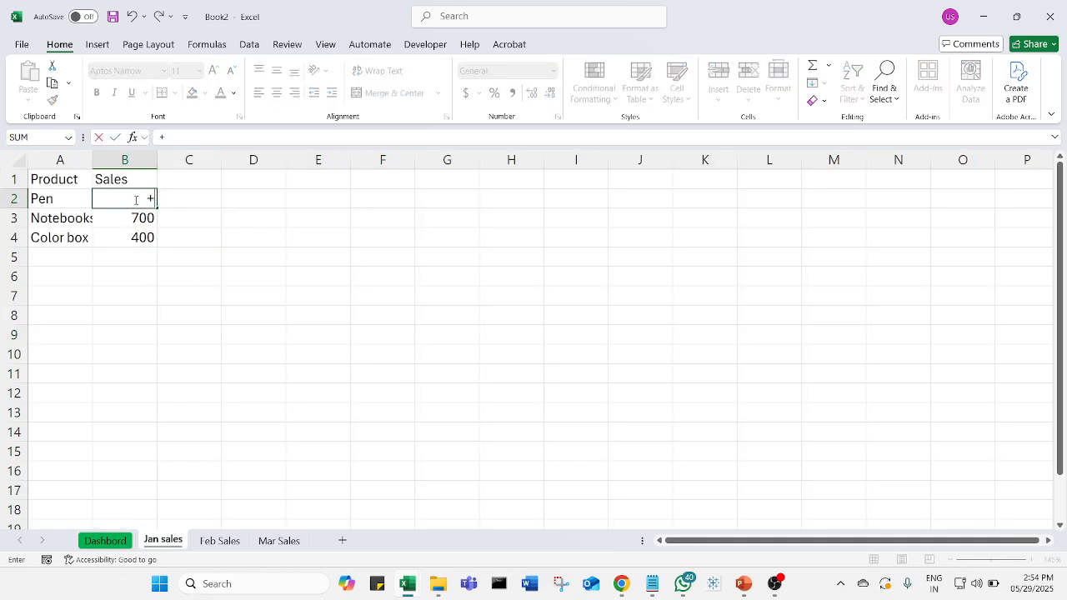
key(BackSpace)
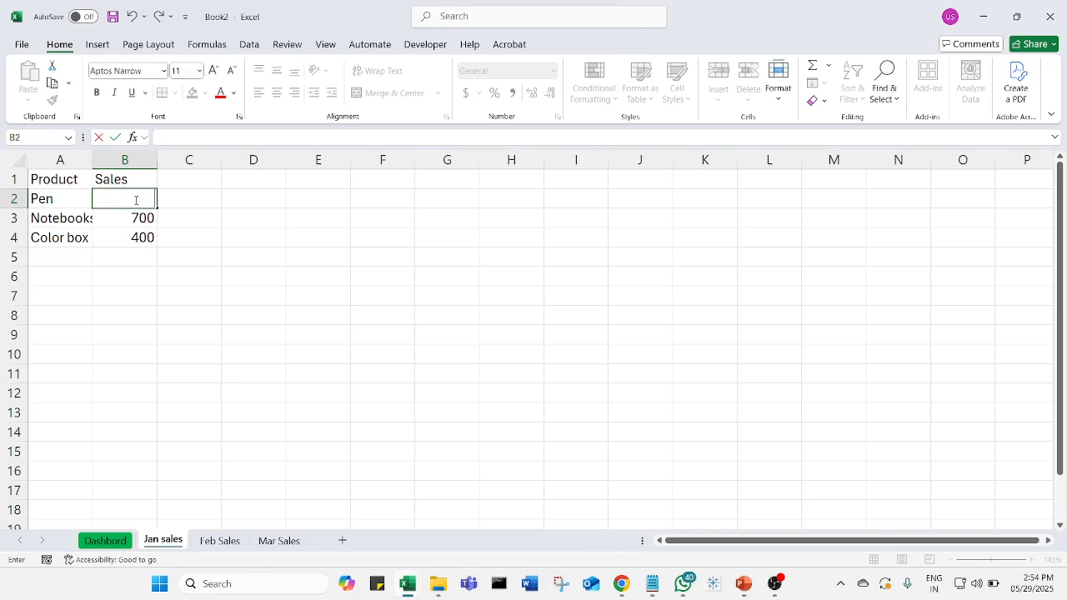
key(Escape)
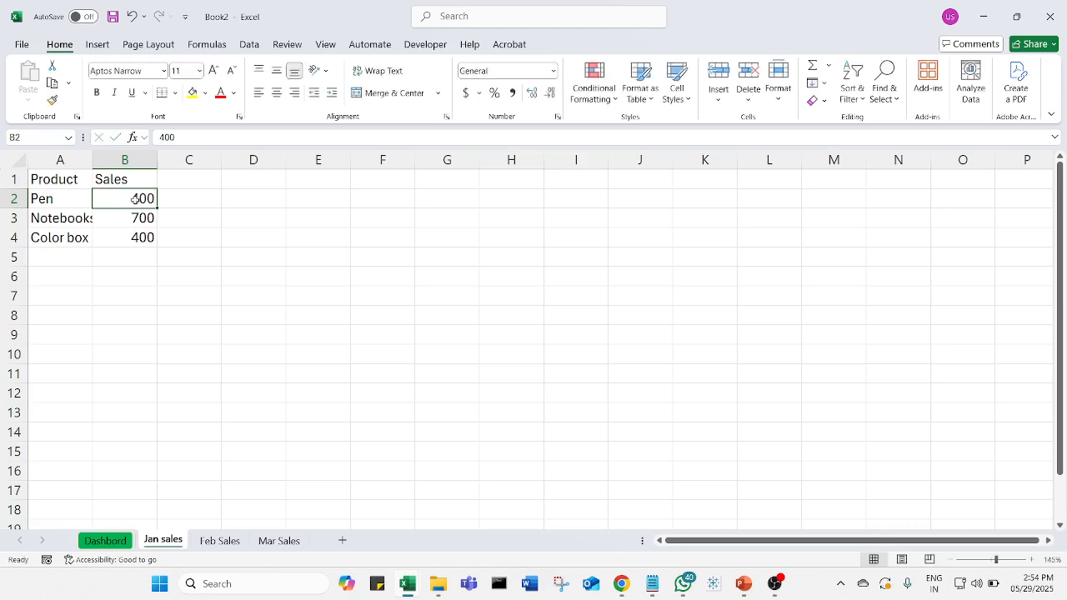
key(Down)
click(135, 199)
click(113, 543)
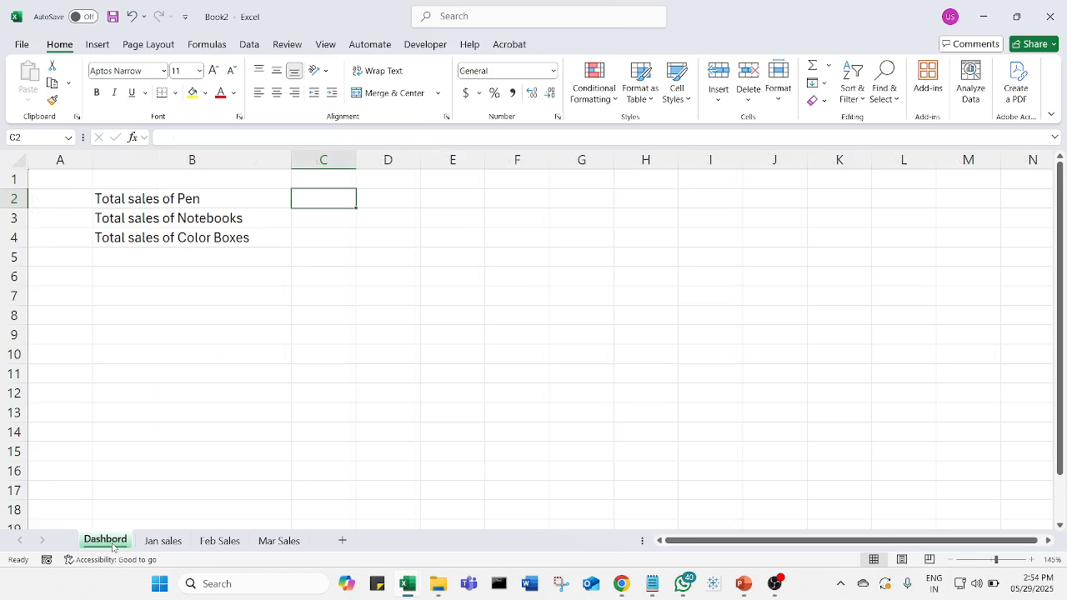
- Enter the formula ='Jan sales'!B2 in cell C2 of Dashbord to pull in the January pen sales
click(297, 262)
click(338, 195)
text(=)
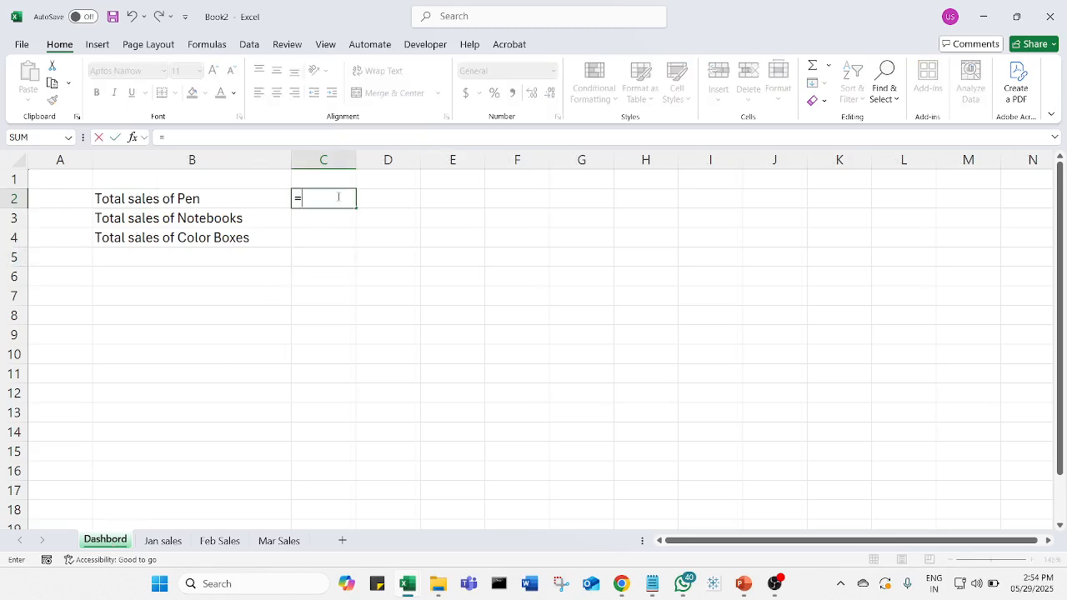
click(163, 541)
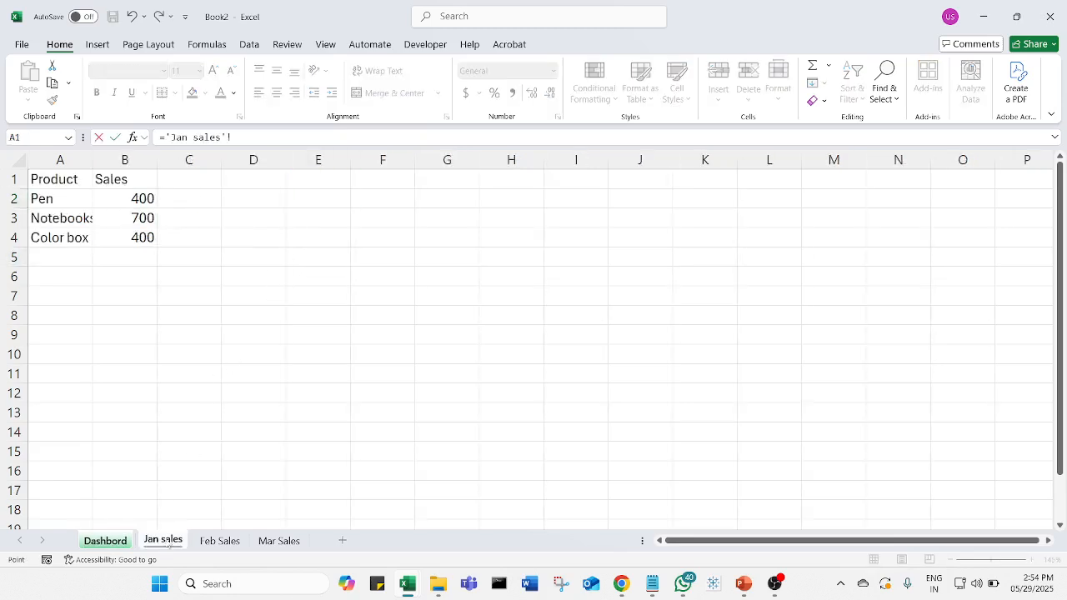
click(150, 201)
key(Return)
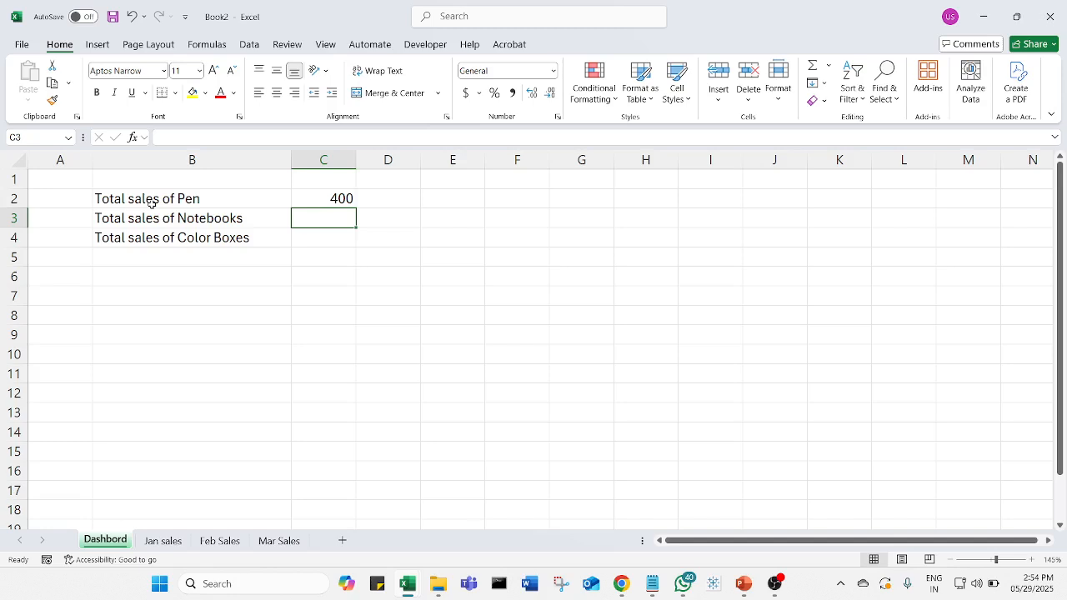
- Extend the C2 formula with the February pen sales so it reads ='Jan sales'!B2+'Feb Sales'!B2
click(342, 200)
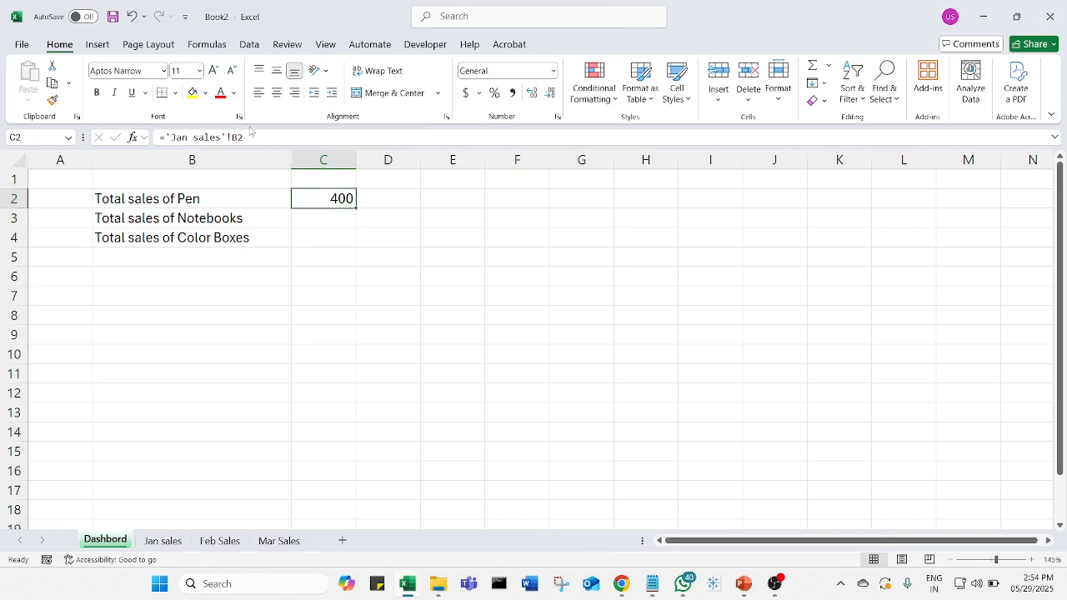
double_click(309, 199)
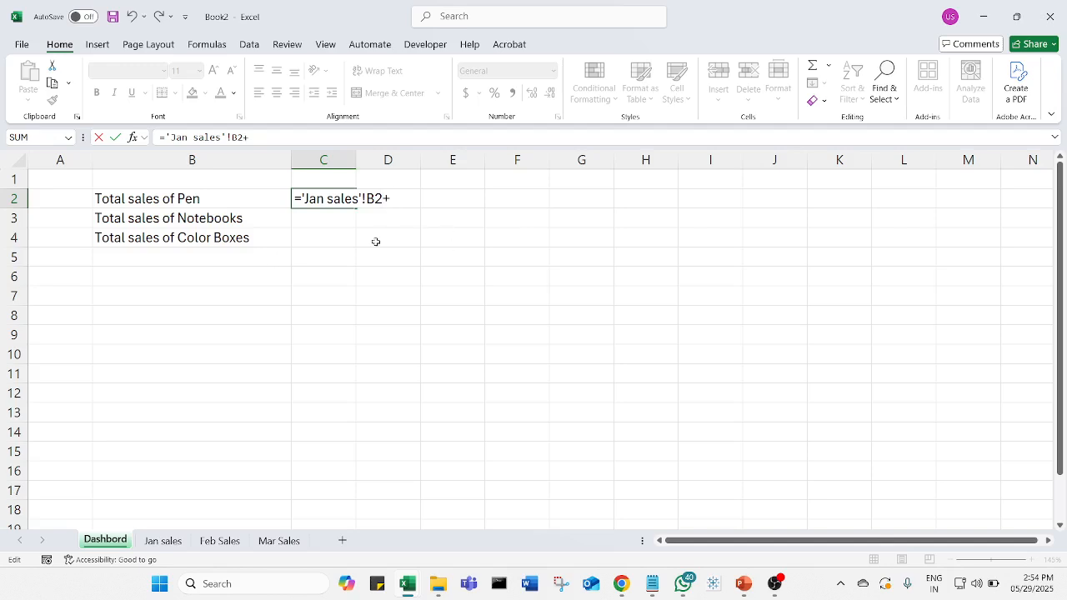
click(219, 541)
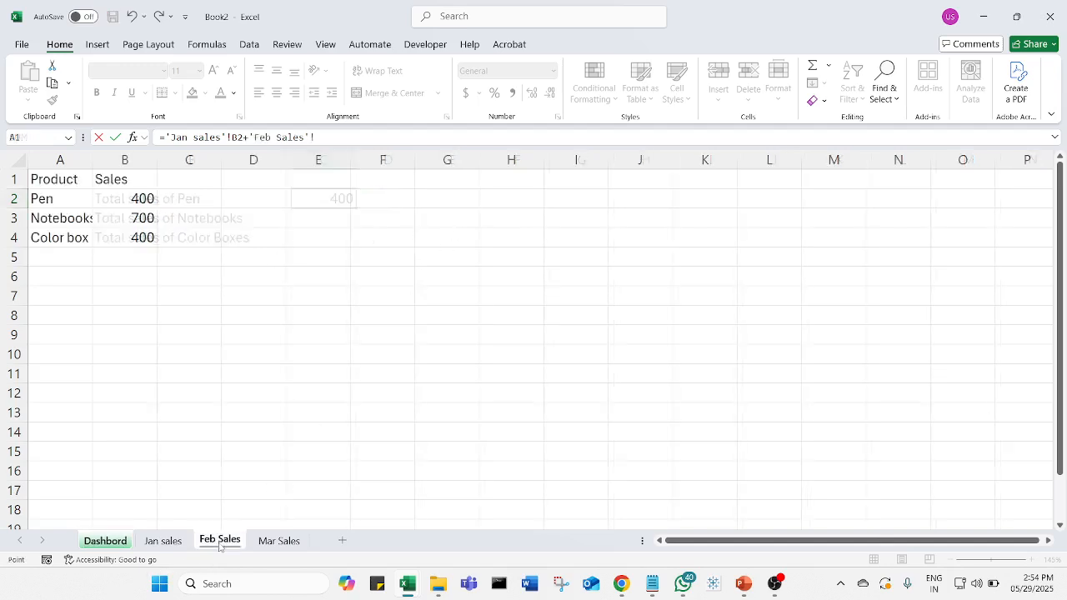
click(151, 195)
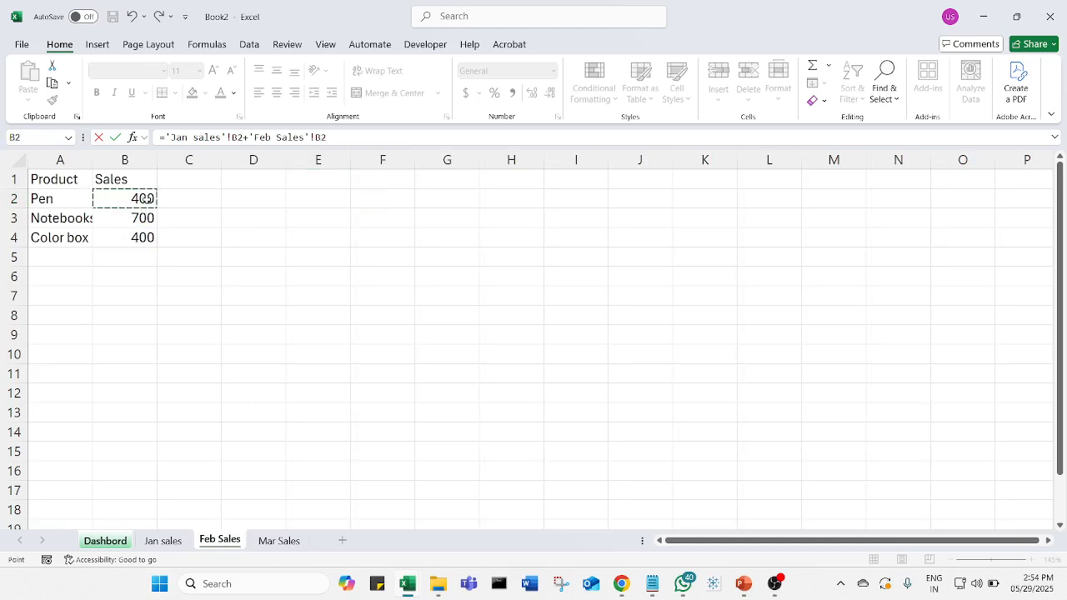
key(Return)
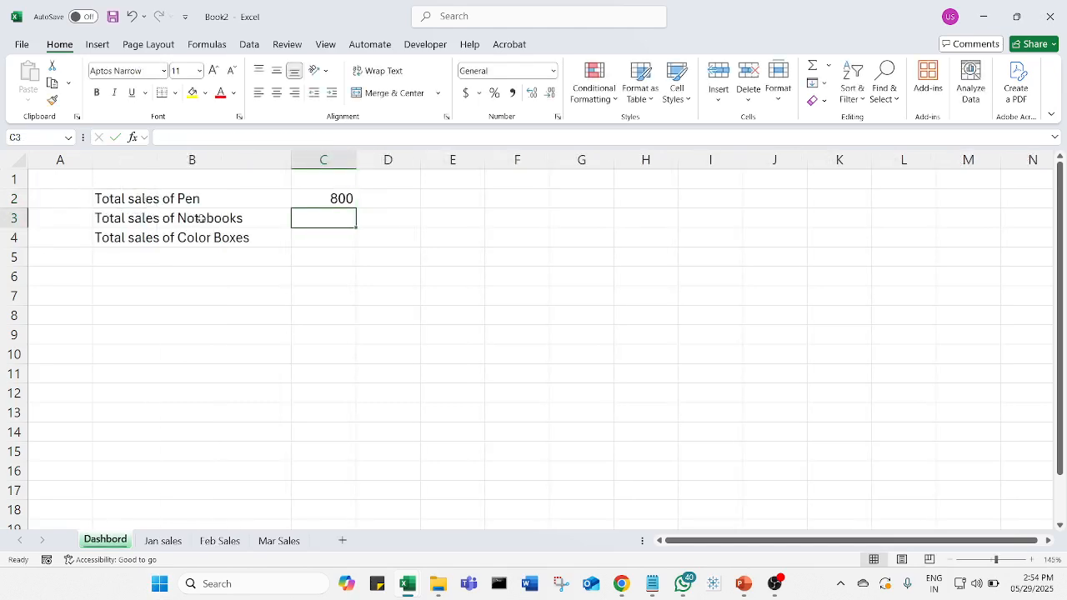
- Add the March pen sales, 'Mar Sales'!B2, to the end of the C2 formula and review the complete formula
click(335, 202)
double_click(335, 202)
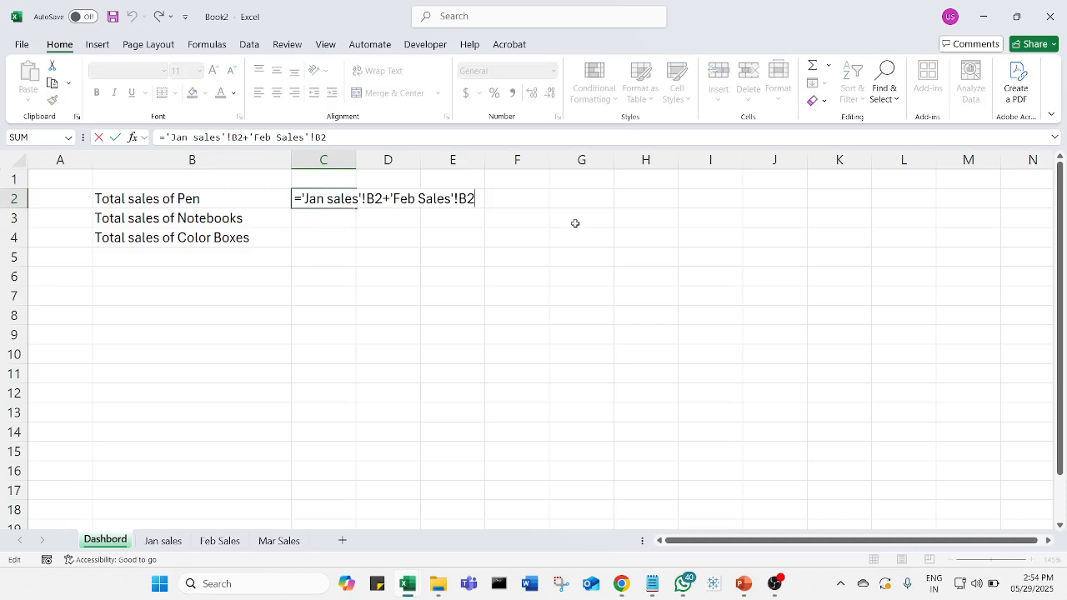
text(+)
click(273, 541)
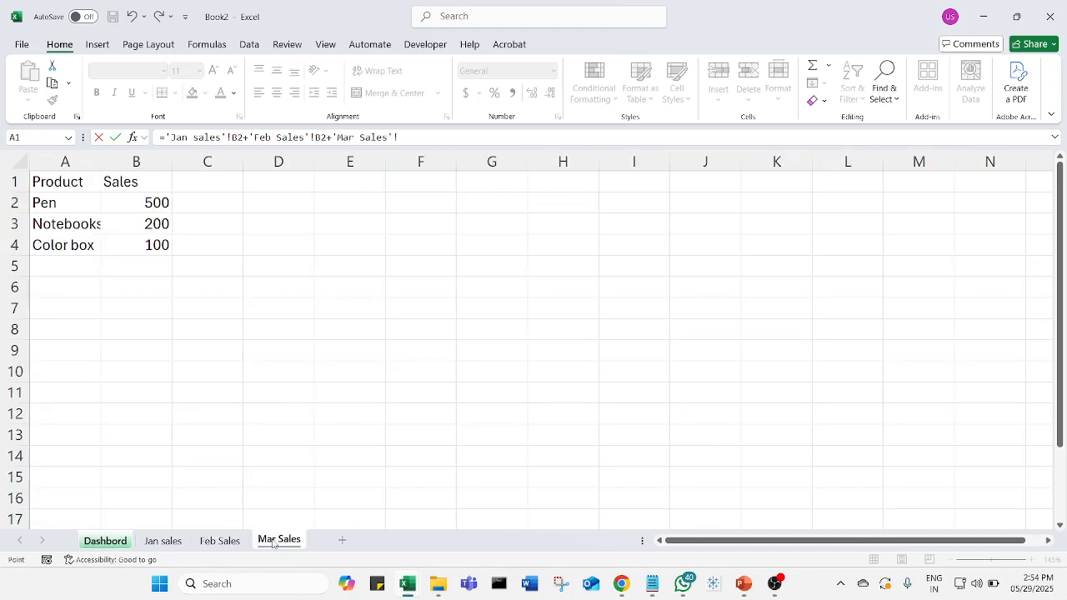
click(149, 203)
key(Return)
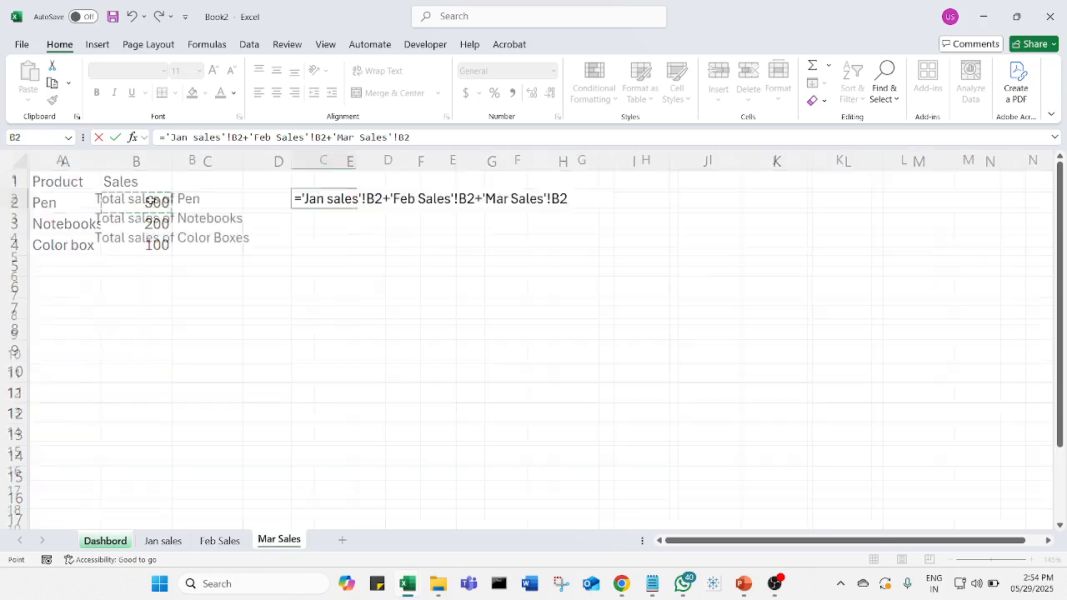
click(327, 198)
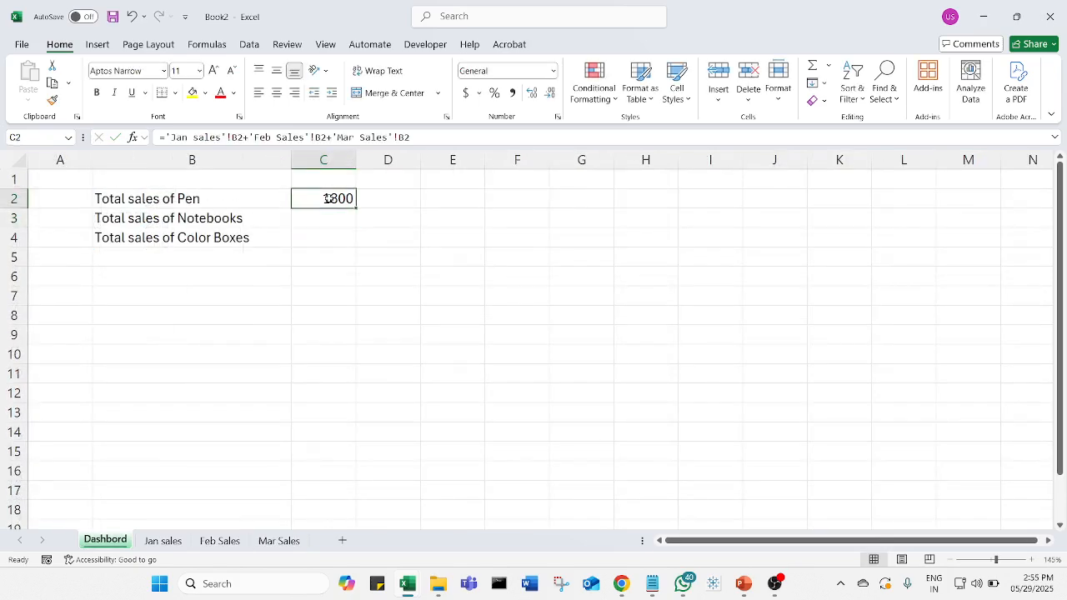
double_click(328, 198)
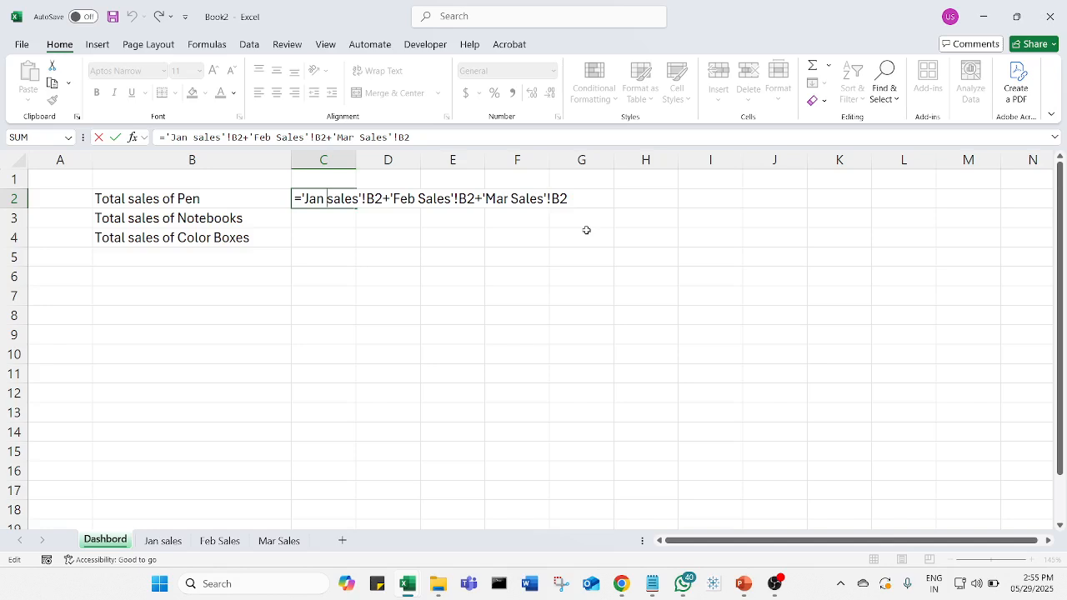
key(Return)
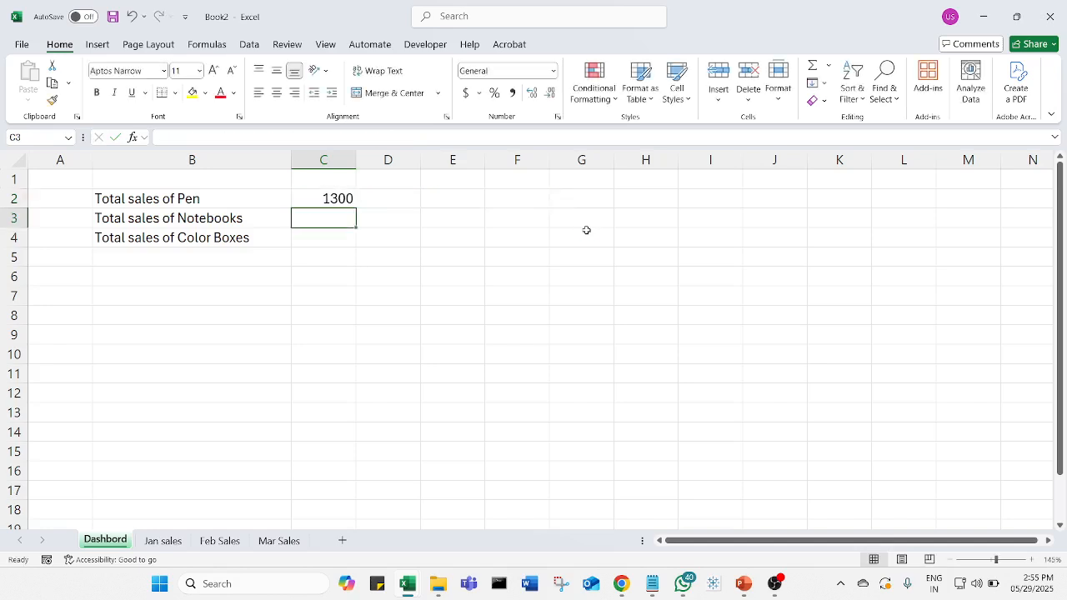
- Copy the total formula from C2 to C3 for Notebooks and open the pasted formula to check its references
click(334, 198)
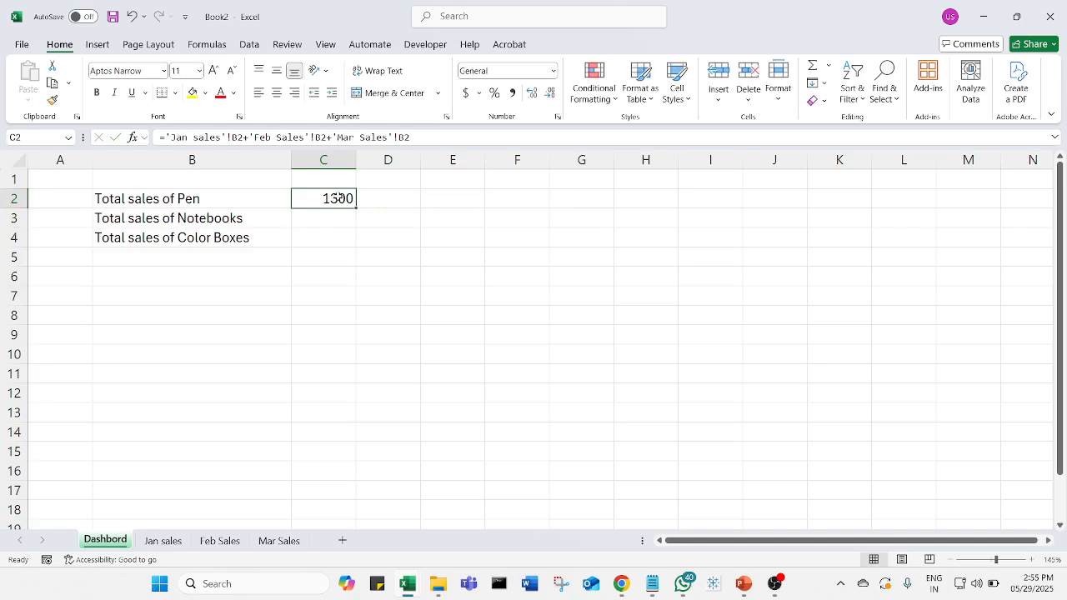
key(ctrl+c)
click(348, 222)
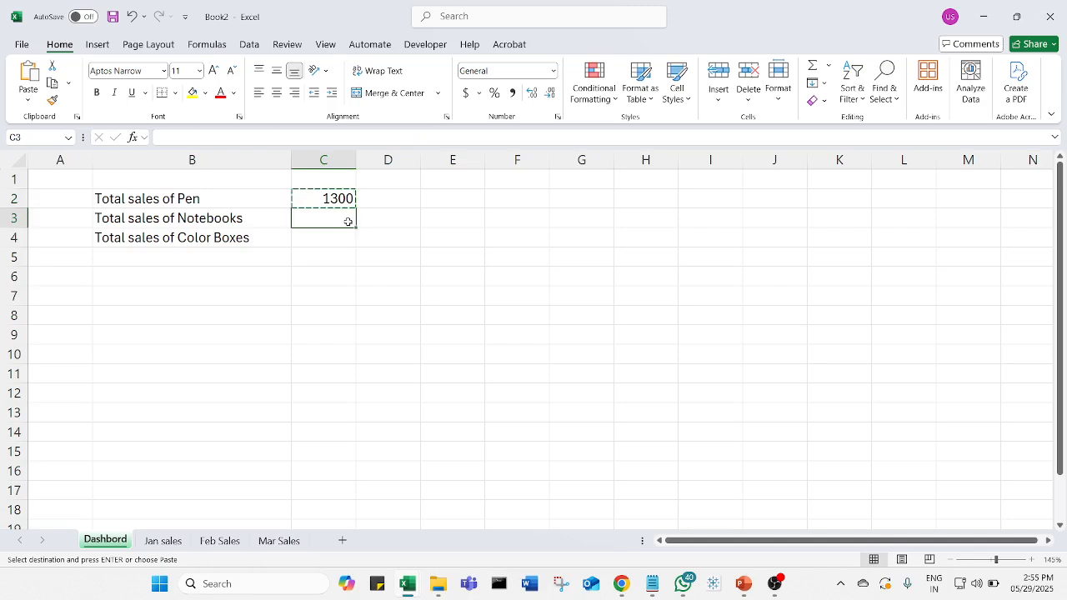
key(ctrl+v)
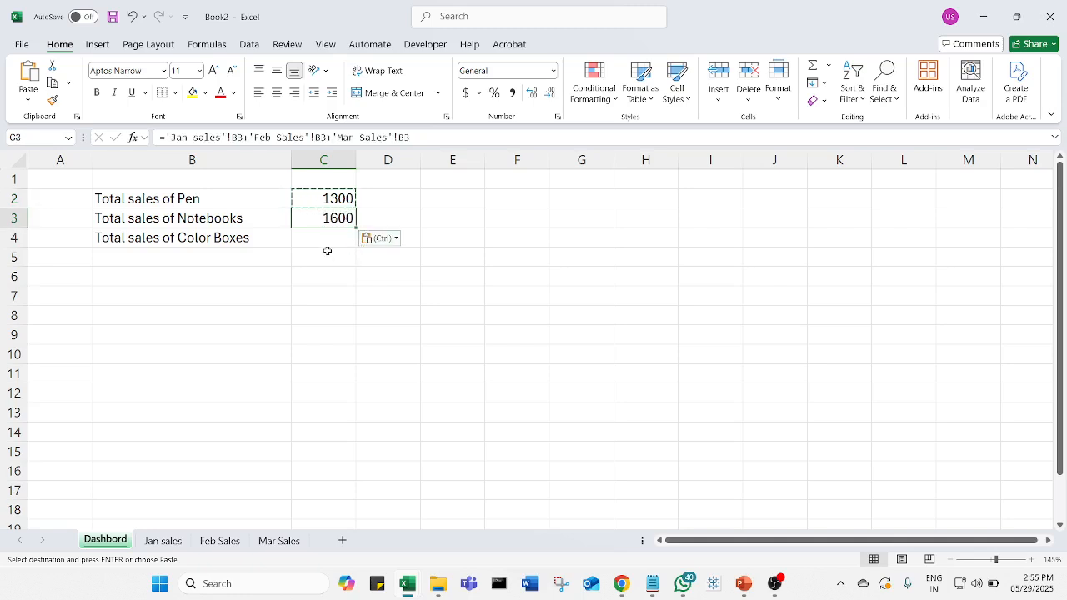
key(Escape)
double_click(321, 219)
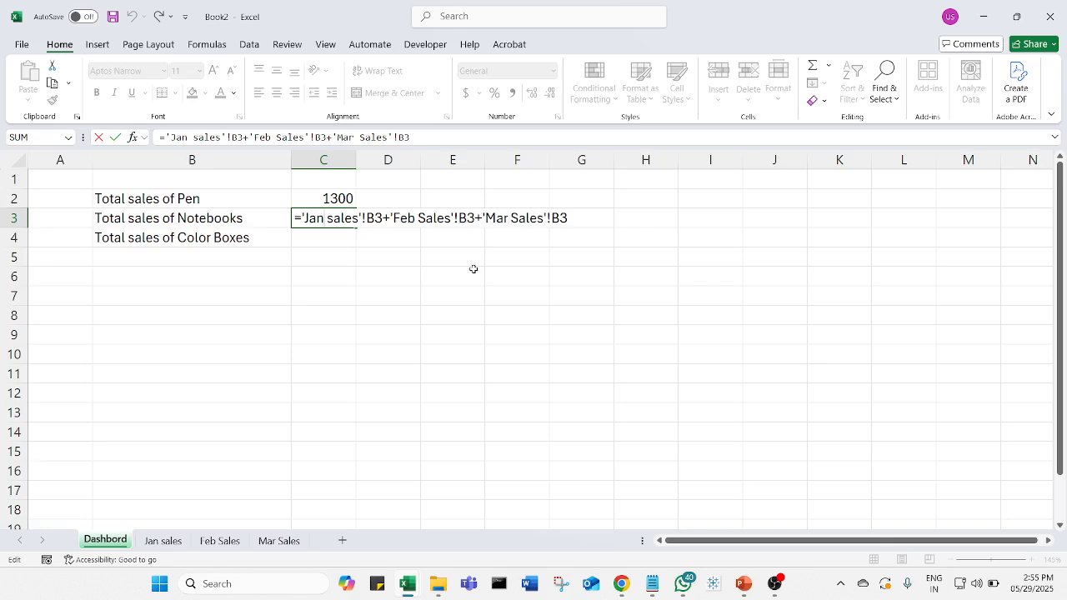
- Close the C3 formula and check its January Notebooks source cell, B3 on Jan sales, before returning to Dashbord
key(ctrl+Return)
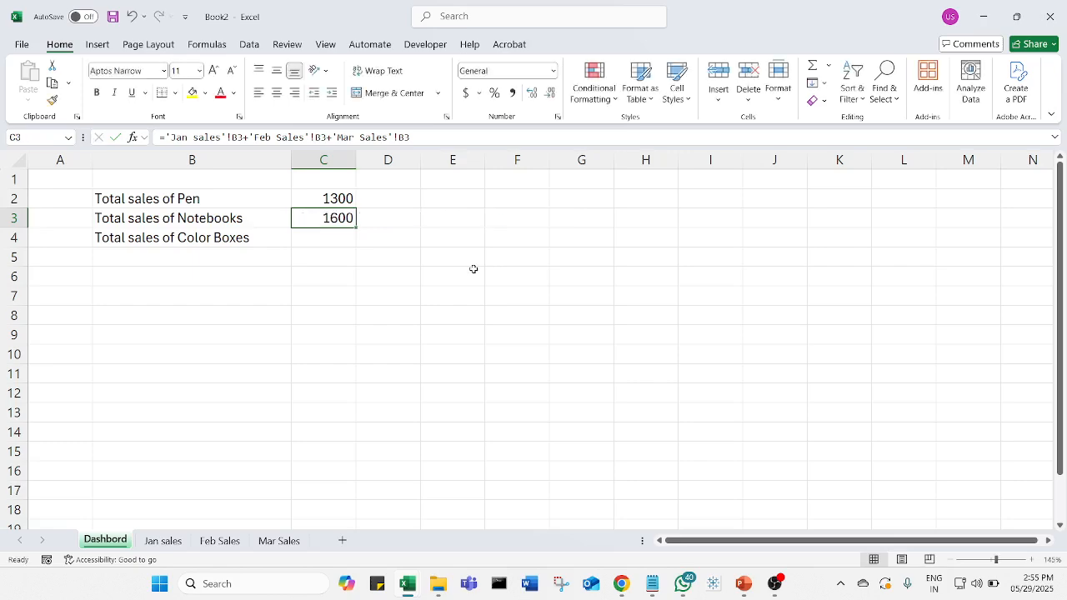
click(162, 540)
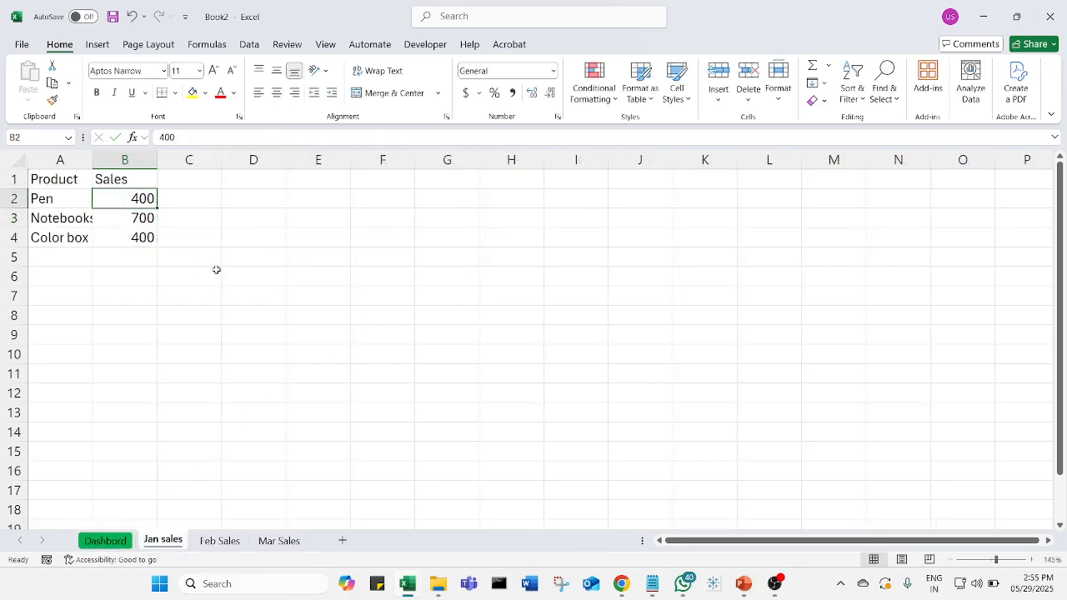
click(139, 219)
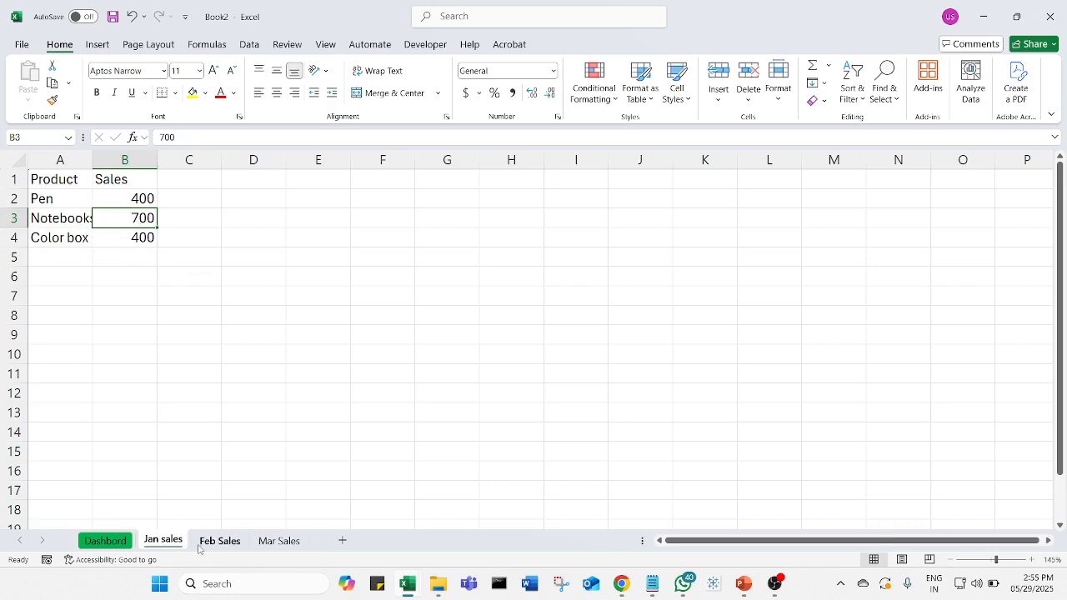
click(109, 540)
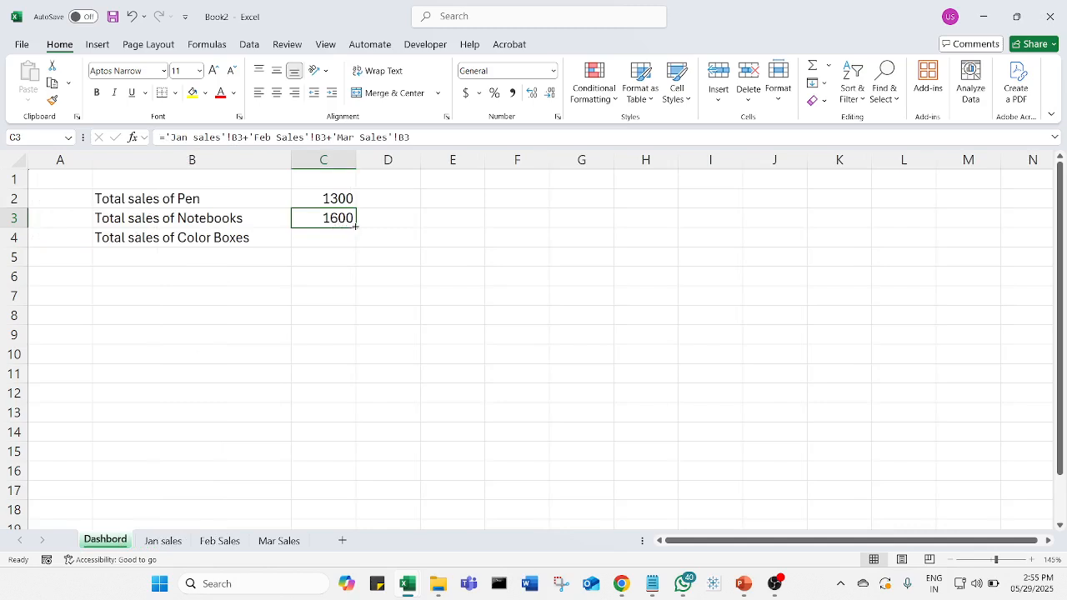
- Copy the total formula from C3 to C4 for Color Boxes and review the pasted formula's references
click(345, 254)
click(350, 220)
key(ctrl+c)
click(324, 239)
key(ctrl+v)
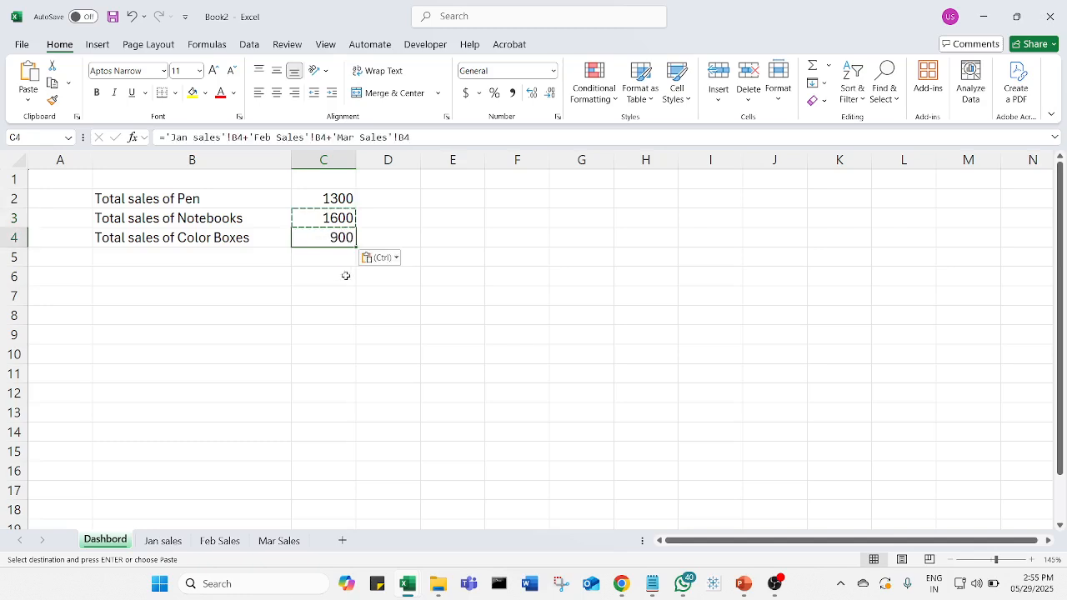
key(Escape)
double_click(343, 240)
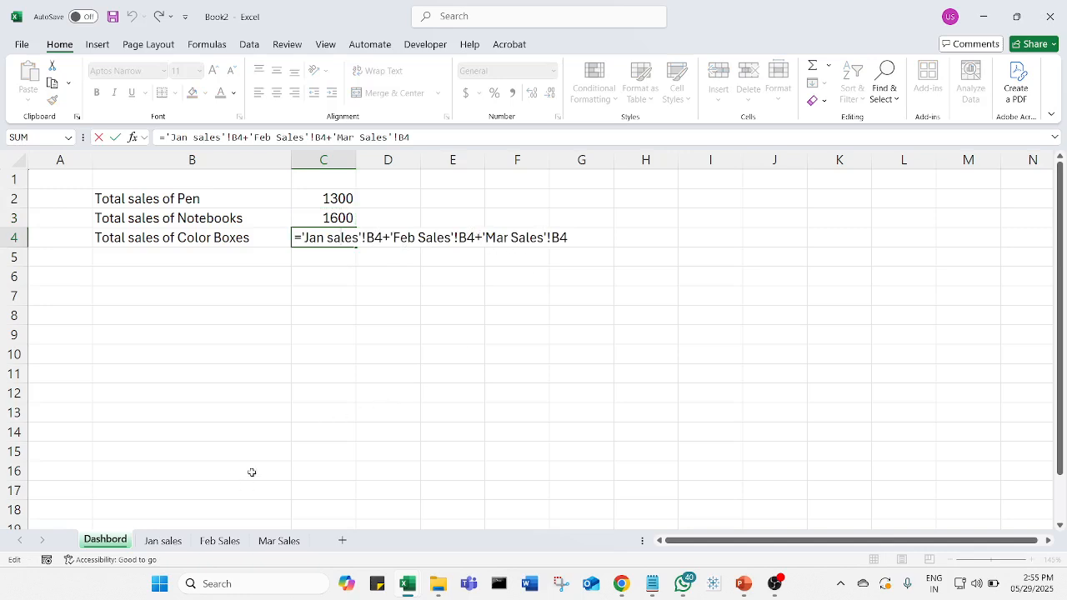
key(Escape)
- Check the Color box sales in row 4 of the Jan sales, Feb Sales and Mar Sales sheets, and return to Dashbord
click(164, 541)
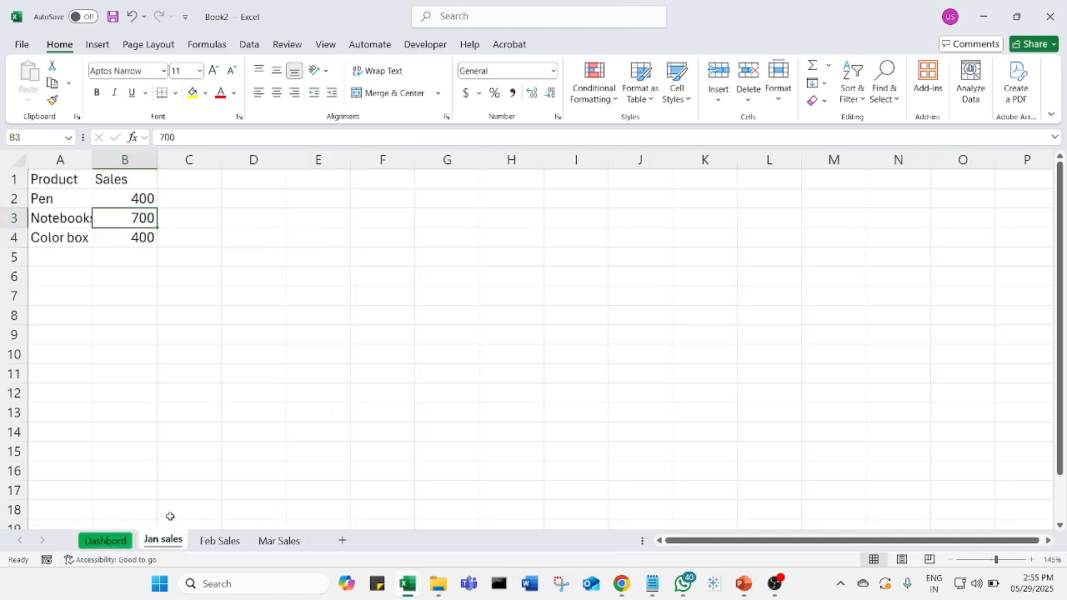
click(142, 236)
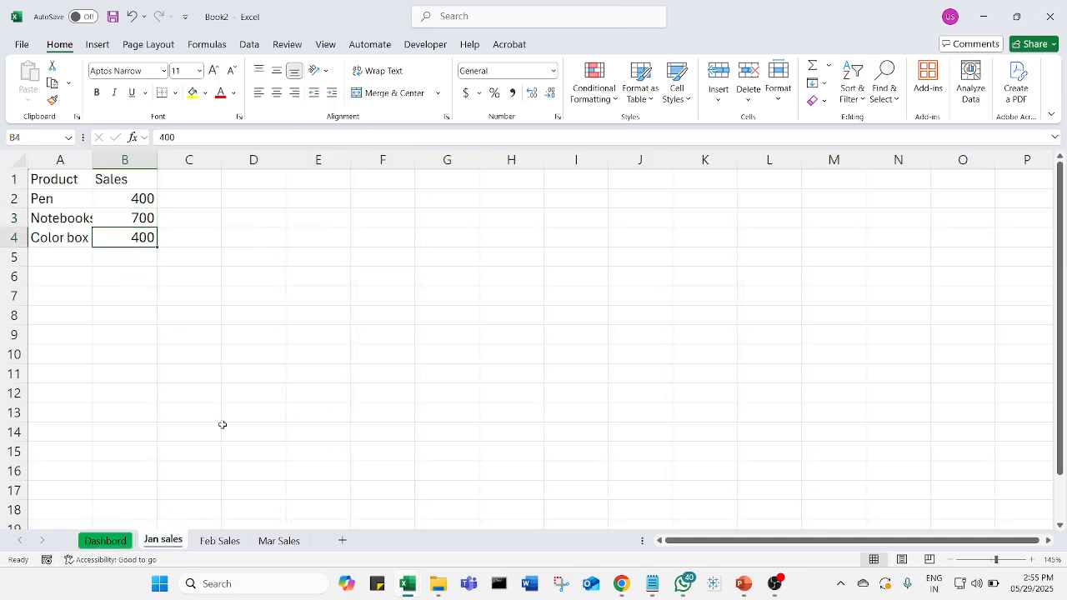
click(221, 542)
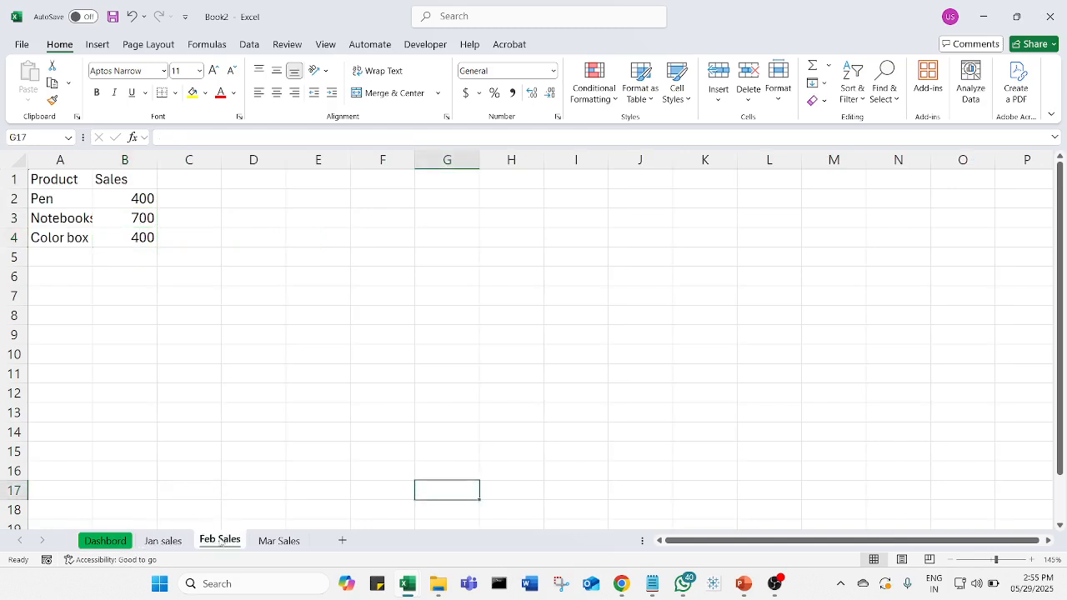
click(144, 243)
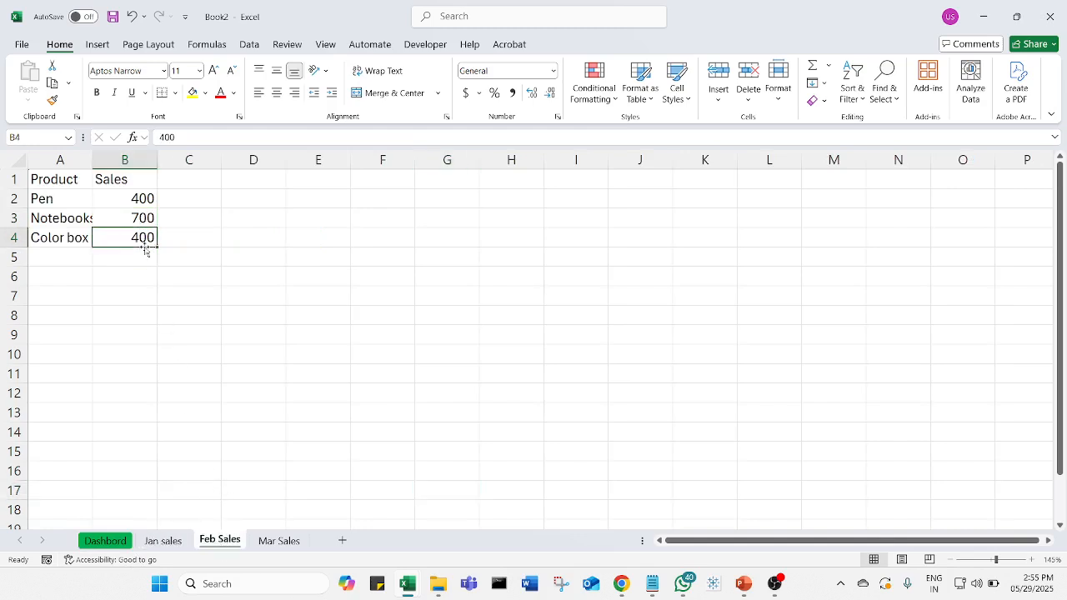
click(278, 542)
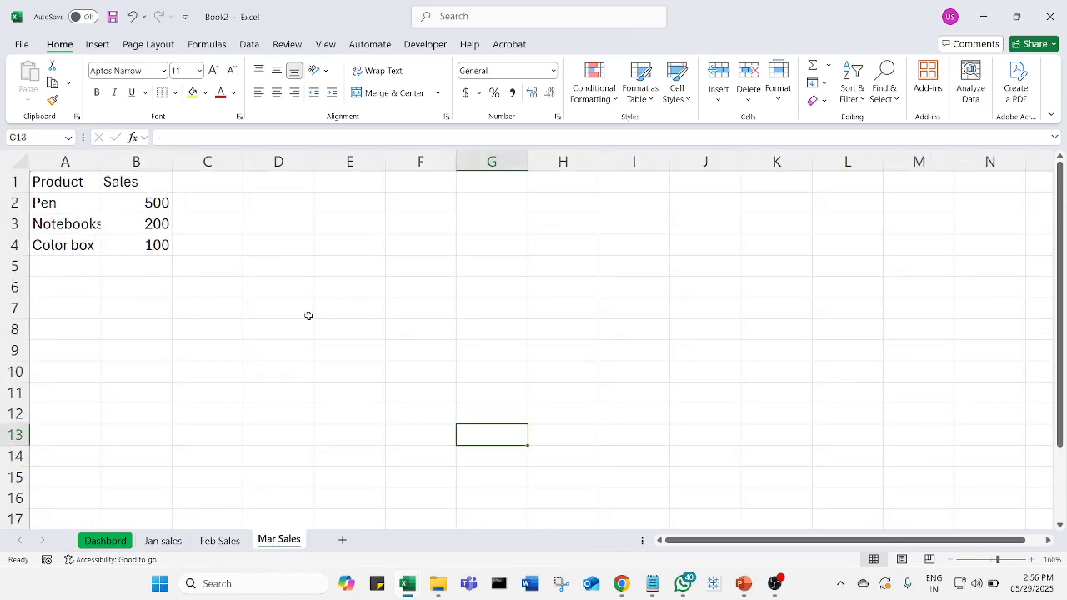
click(105, 540)
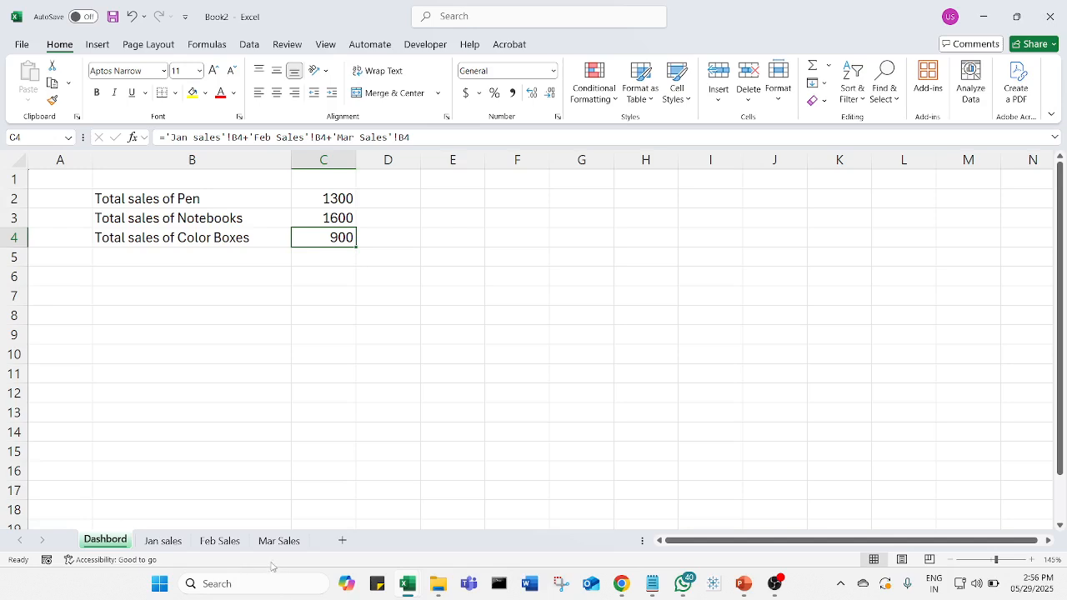
- Set the Color box sales in B4 of Jan sales to 600 and check the Color Boxes total on Dashbord
click(163, 540)
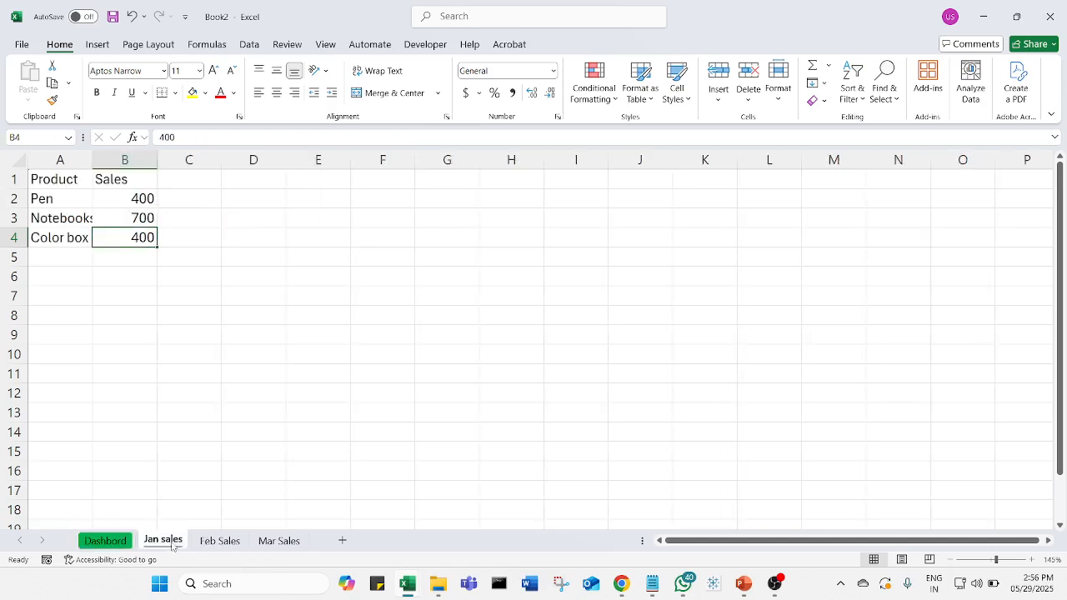
click(139, 296)
click(142, 236)
text(600)
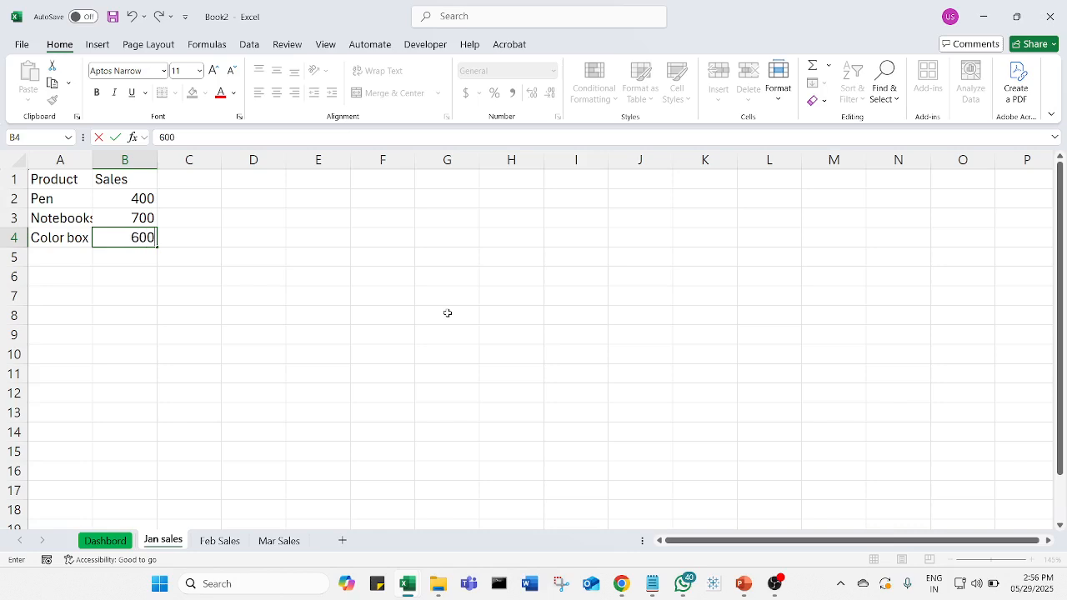
click(386, 346)
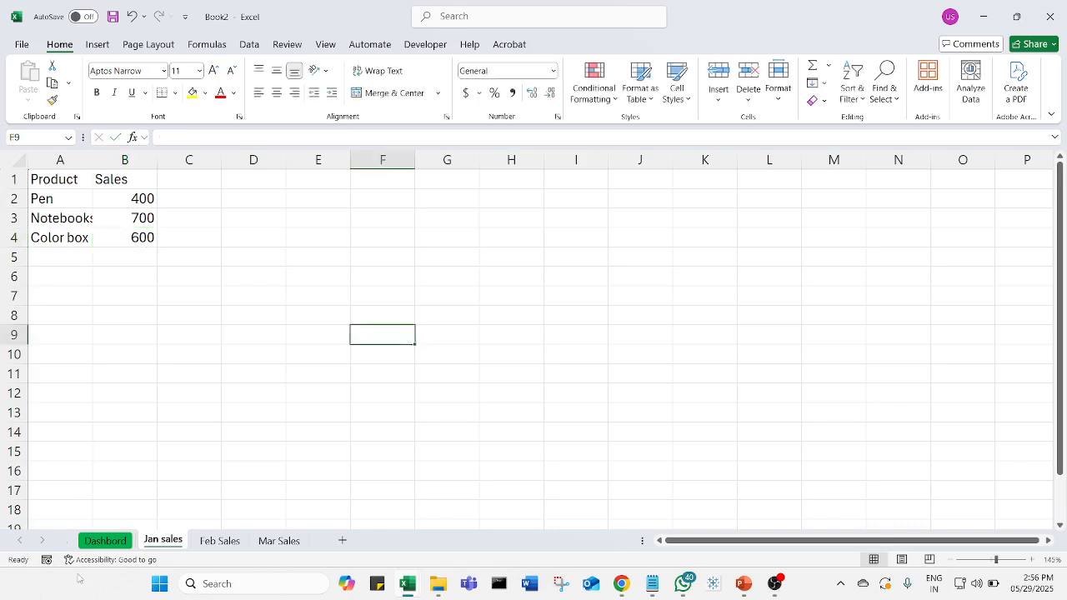
click(105, 541)
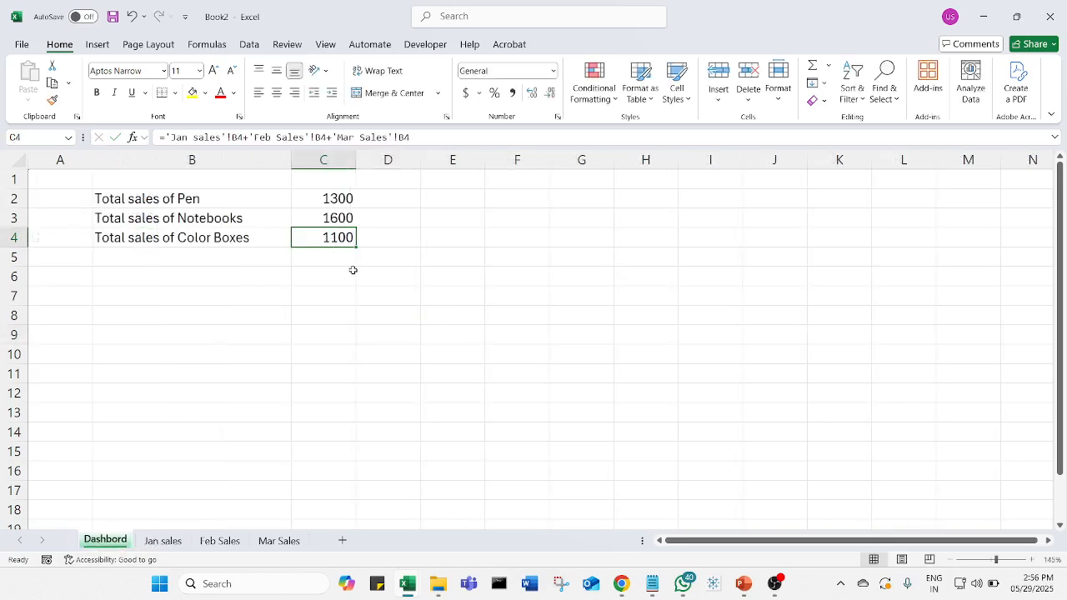